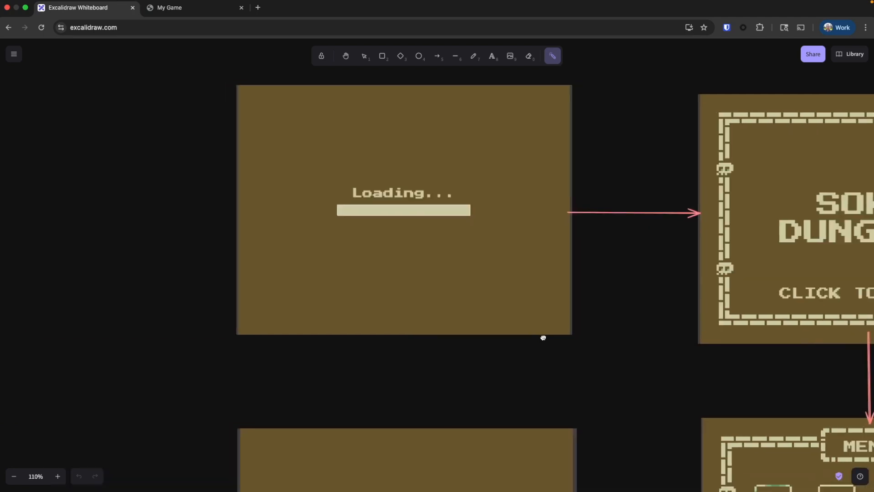
# Point out the Loading screen, the Soko Dungeon title screen and its start prompt in the game flow diagram with the laser pointer.
pyautogui.moveTo(334, 271)
pyautogui.mouseDown()
pyautogui.moveTo(523, 211)
pyautogui.moveTo(359, 271)
pyautogui.moveTo(410, 287)
pyautogui.mouseUp()
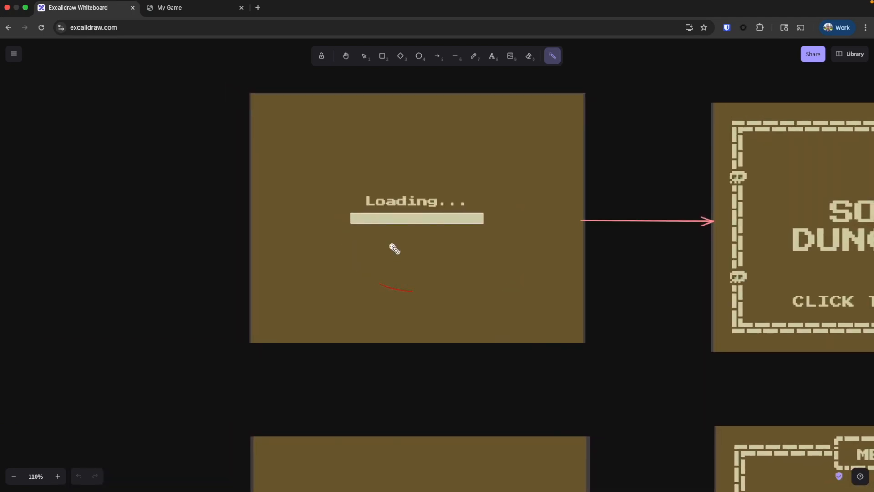
pyautogui.moveTo(361, 234); pyautogui.dragTo(449, 228)
pyautogui.hscroll(6, 542, 256)
pyautogui.moveTo(288, 214)
pyautogui.mouseDown()
pyautogui.moveTo(384, 246)
pyautogui.moveTo(502, 232)
pyautogui.mouseUp()
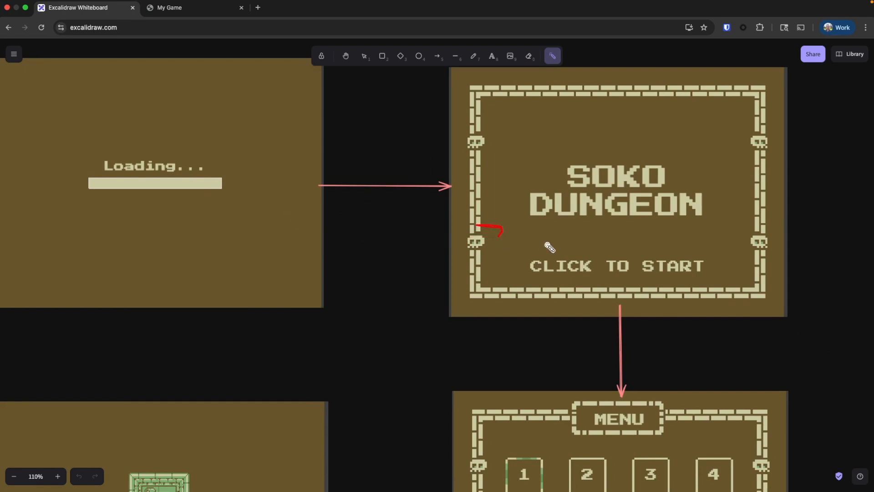
pyautogui.moveTo(668, 247); pyautogui.dragTo(505, 270, button='middle')
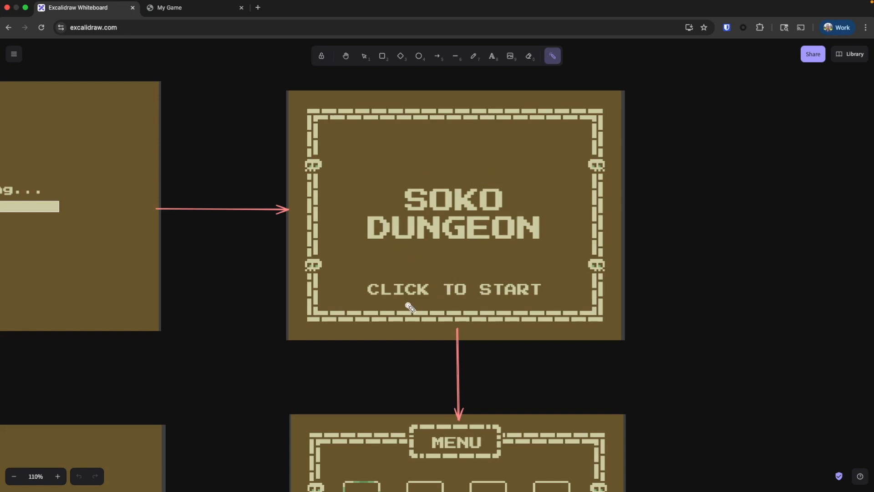
pyautogui.moveTo(393, 299); pyautogui.dragTo(516, 303)
# Review the remaining screens of the game flow diagram and return to the Loading screen's progress bar.
pyautogui.moveTo(294, 346); pyautogui.dragTo(644, 101, button='middle')
pyautogui.moveTo(643, 101)
pyautogui.mouseDown()
pyautogui.moveTo(448, 265)
pyautogui.moveTo(493, 257)
pyautogui.mouseUp()
pyautogui.moveTo(608, 164); pyautogui.dragTo(577, 420, button='middle')
pyautogui.moveTo(611, 182); pyautogui.dragTo(275, 163, button='middle')
pyautogui.moveTo(208, 262); pyautogui.dragTo(590, 293, button='middle')
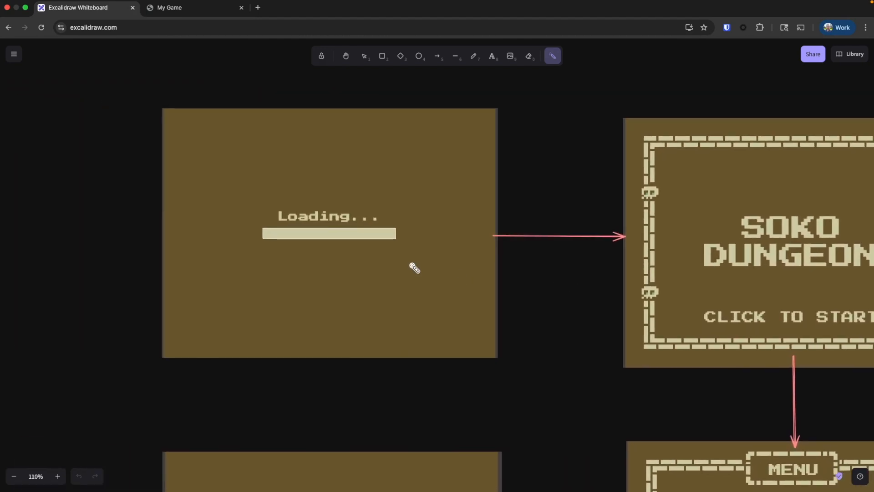
pyautogui.moveTo(401, 268)
pyautogui.mouseDown()
pyautogui.moveTo(244, 190)
pyautogui.moveTo(403, 222)
pyautogui.mouseUp()
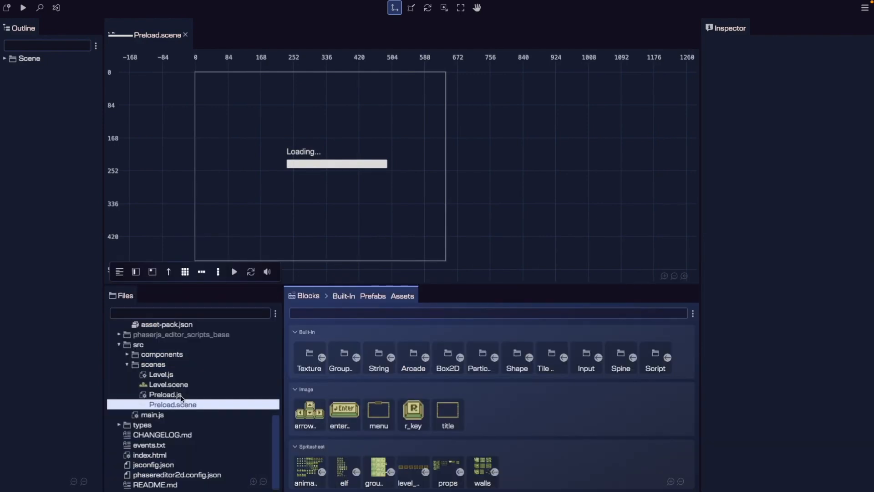
# Switch to Phaser Editor, open Preload.js and highlight the asset-pack load call in editorPreload.
pyautogui.doubleClick(181, 394)
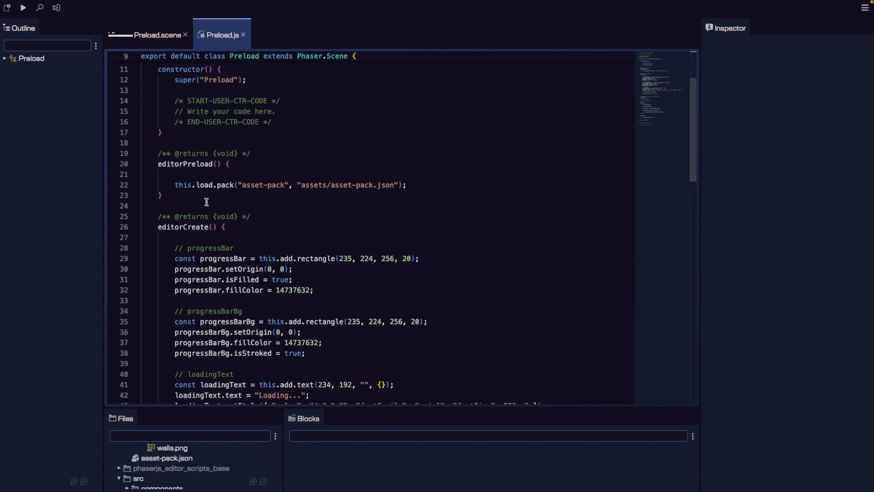
pyautogui.moveTo(411, 184); pyautogui.dragTo(173, 184)
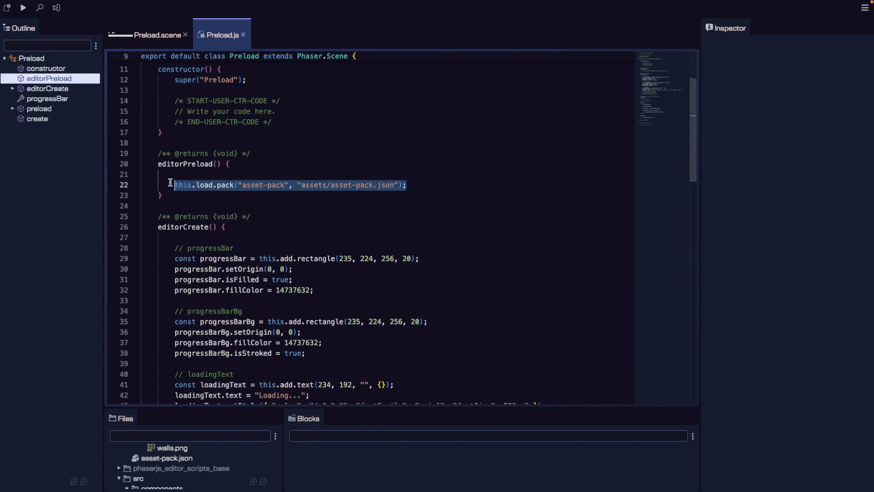
pyautogui.click(240, 193)
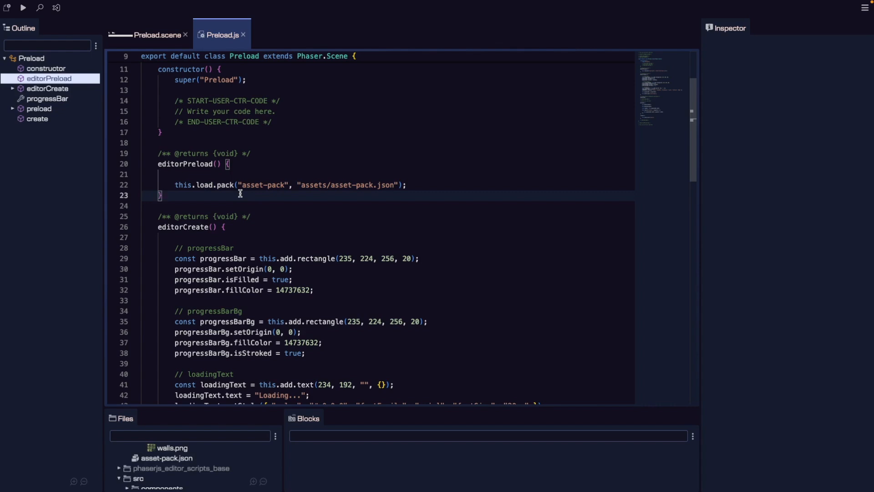
# Examine the preload and create methods in Preload.js, including the Level scene start and the load progress handler.
pyautogui.scroll(-8, 241, 193)
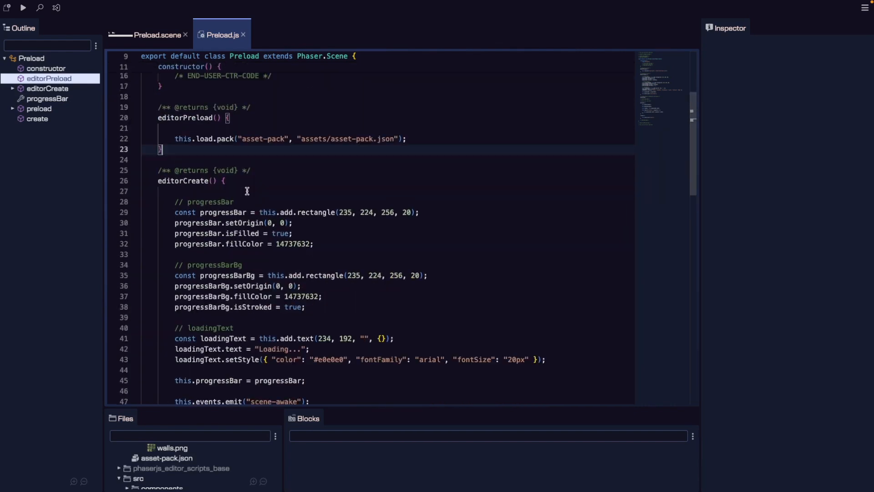
pyautogui.scroll(-3, 283, 247)
pyautogui.moveTo(158, 208); pyautogui.dragTo(248, 335)
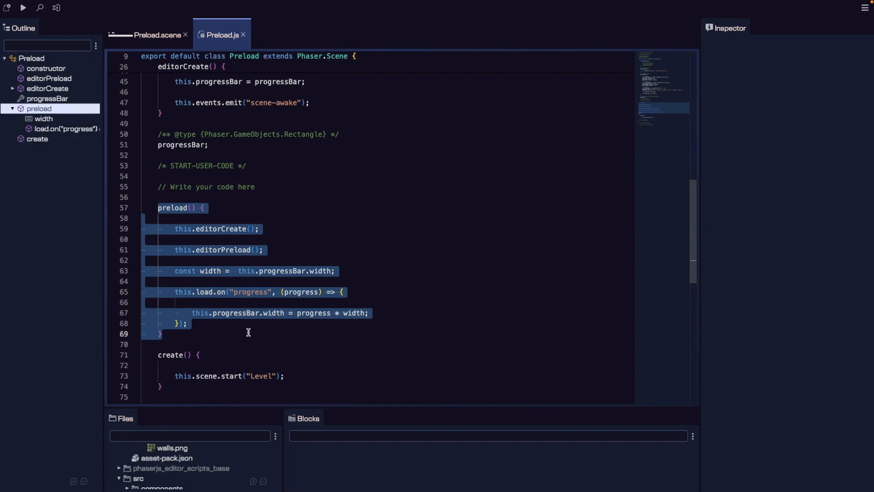
pyautogui.click(249, 332)
pyautogui.moveTo(219, 207); pyautogui.dragTo(160, 208)
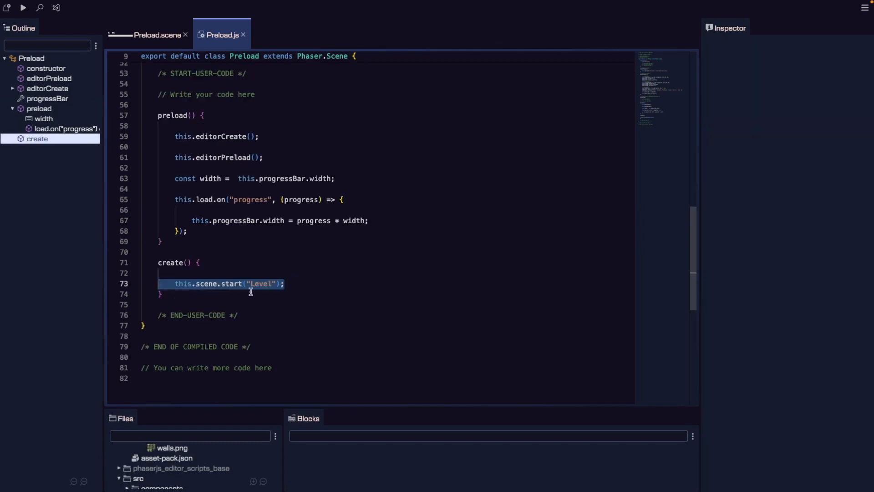
pyautogui.click(312, 286)
pyautogui.moveTo(312, 284); pyautogui.dragTo(230, 280)
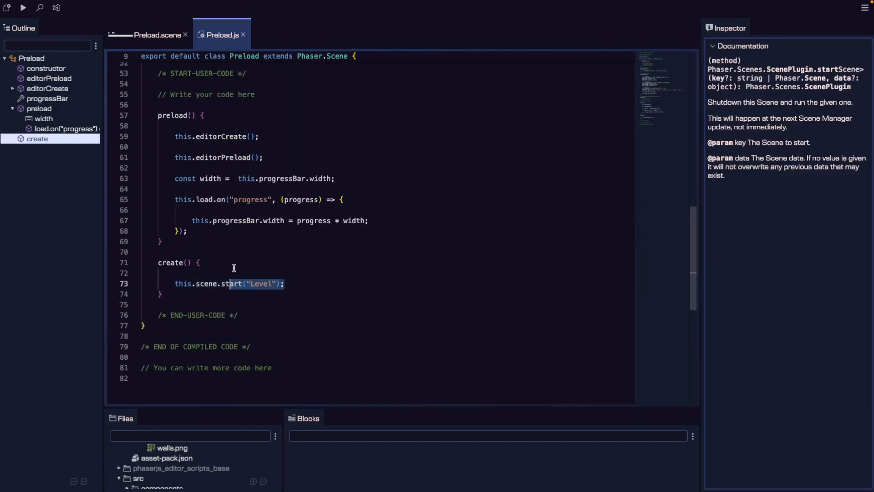
pyautogui.scroll(6, 237, 269)
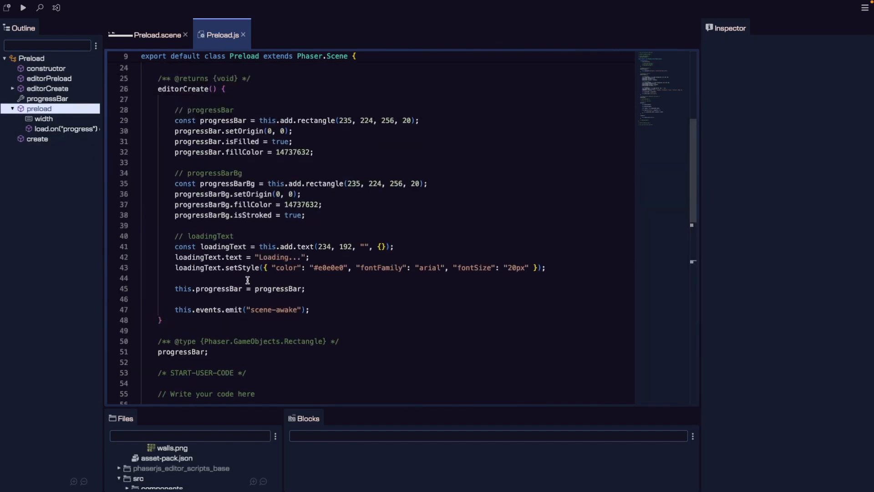
pyautogui.scroll(-5, 248, 280)
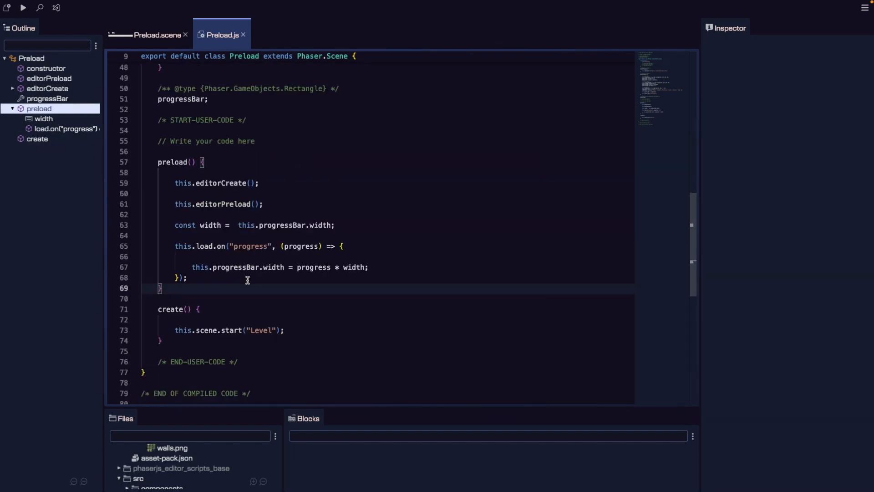
pyautogui.scroll(1, 247, 280)
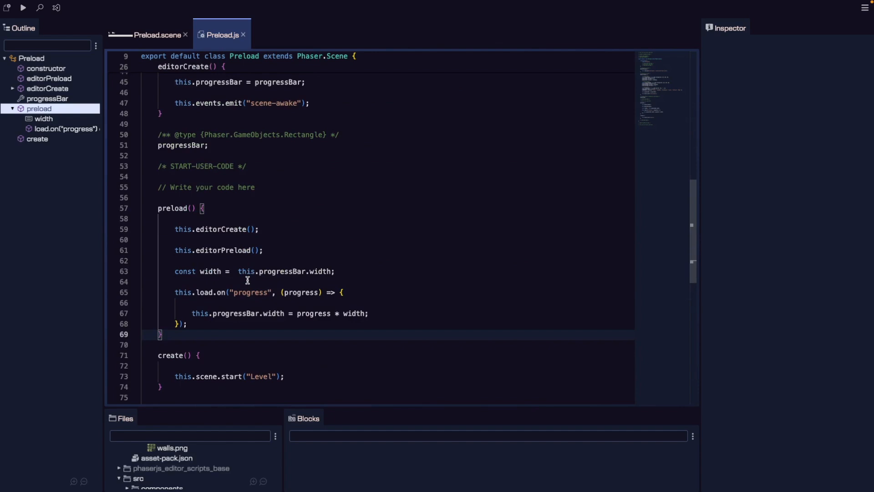
pyautogui.moveTo(214, 322); pyautogui.dragTo(151, 298)
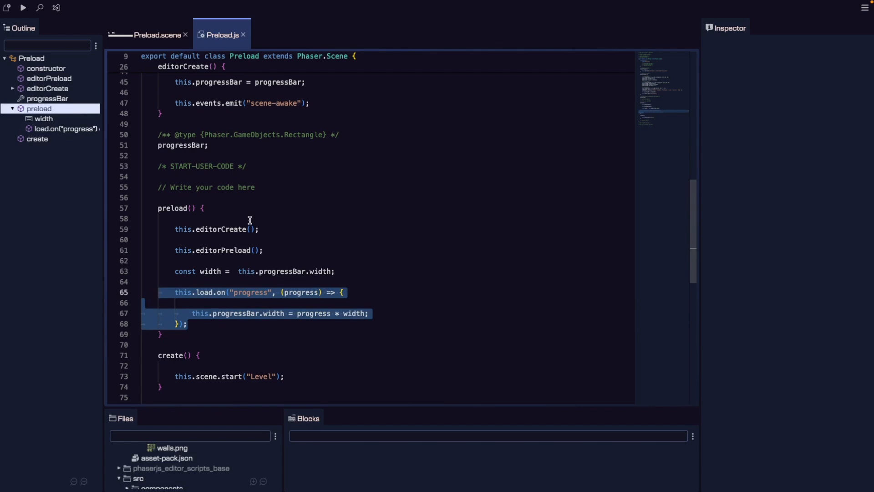
# Enlarge the file list, then open asset-pack.json in both the Asset Pack Editor and the Text Editor.
pyautogui.moveTo(410, 406); pyautogui.dragTo(408, 237)
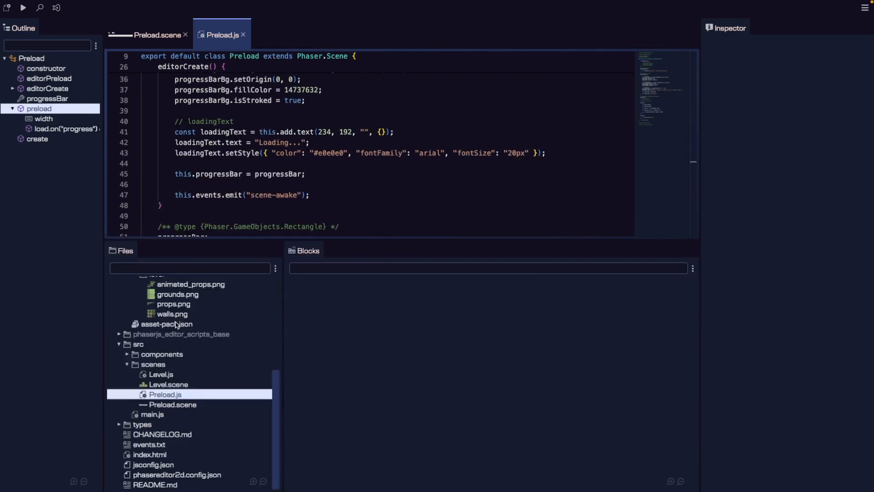
pyautogui.doubleClick(177, 325)
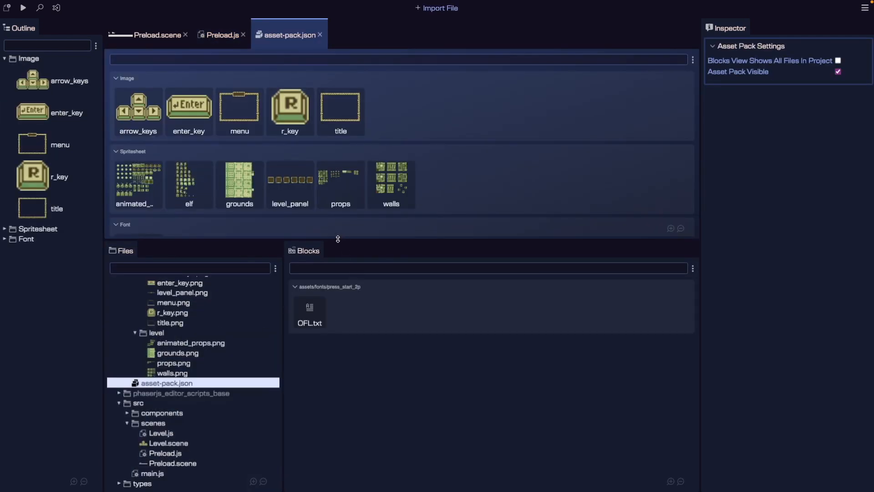
pyautogui.rightClick(170, 383)
pyautogui.moveTo(248, 367)
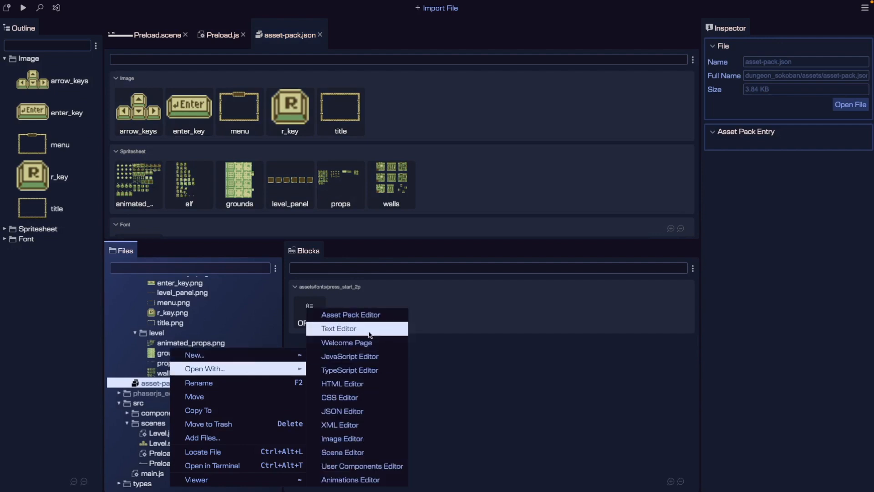
pyautogui.click(340, 328)
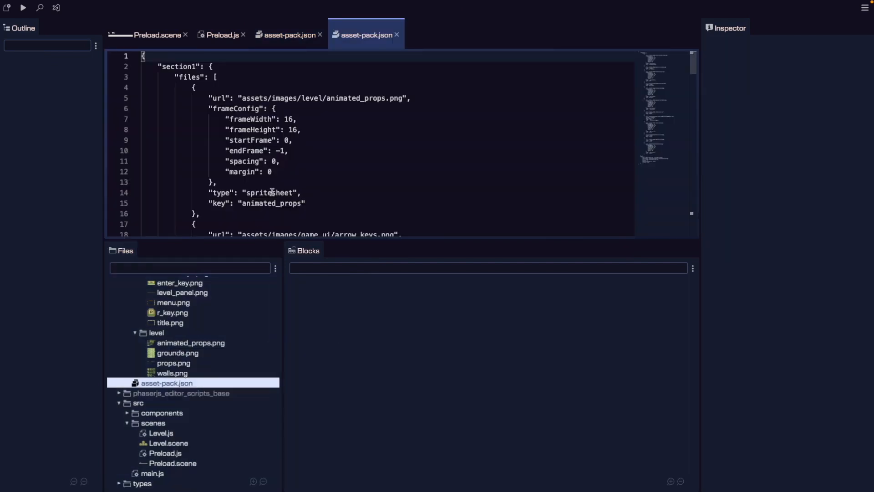
# Enlarge the editor area to view all assets in the asset pack, then return to the file's JSON text.
pyautogui.click(291, 40)
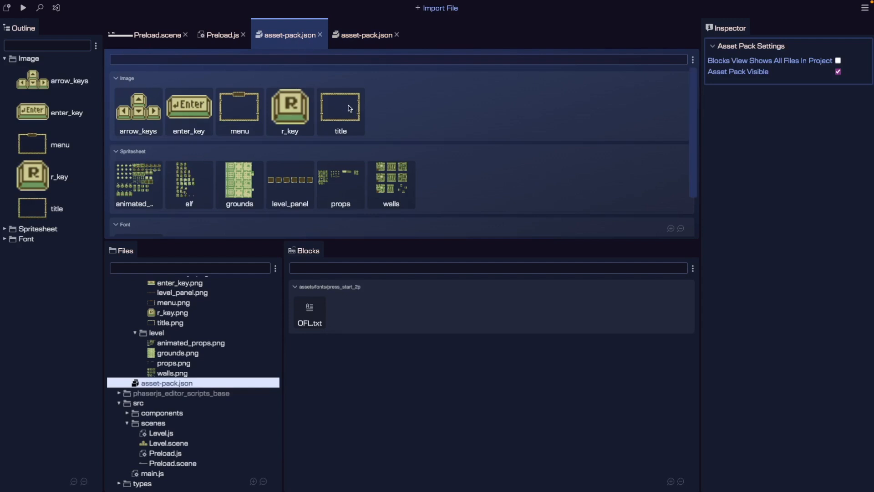
pyautogui.moveTo(404, 237); pyautogui.dragTo(397, 337)
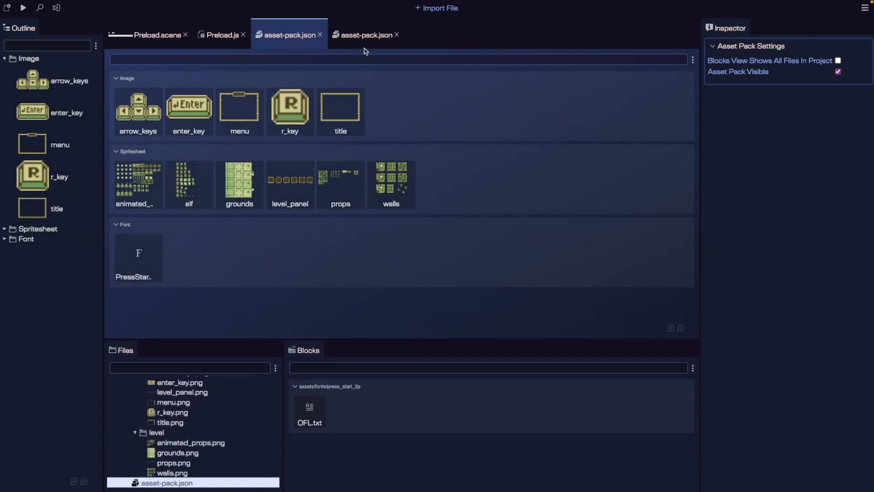
pyautogui.click(367, 37)
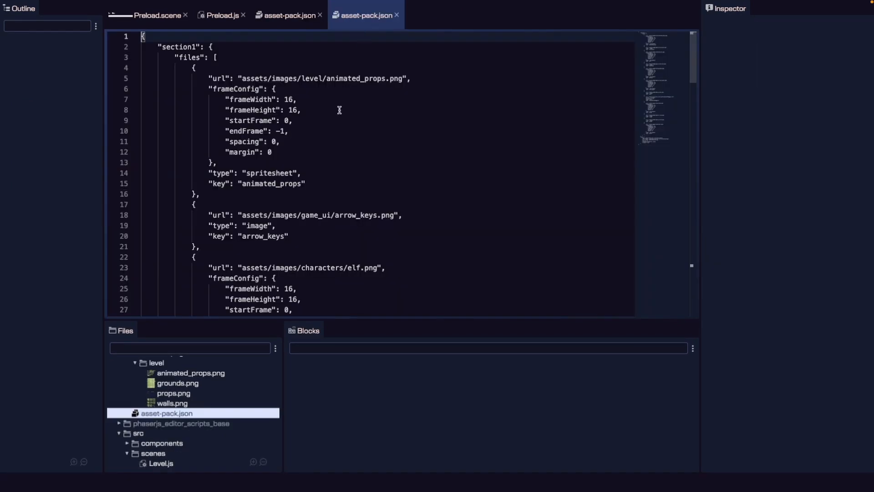
# Examine section1 and the animated_props entry in asset-pack.json, highlighting its file name, spritesheet type, key and frame configuration.
pyautogui.moveTo(154, 46); pyautogui.dragTo(235, 43)
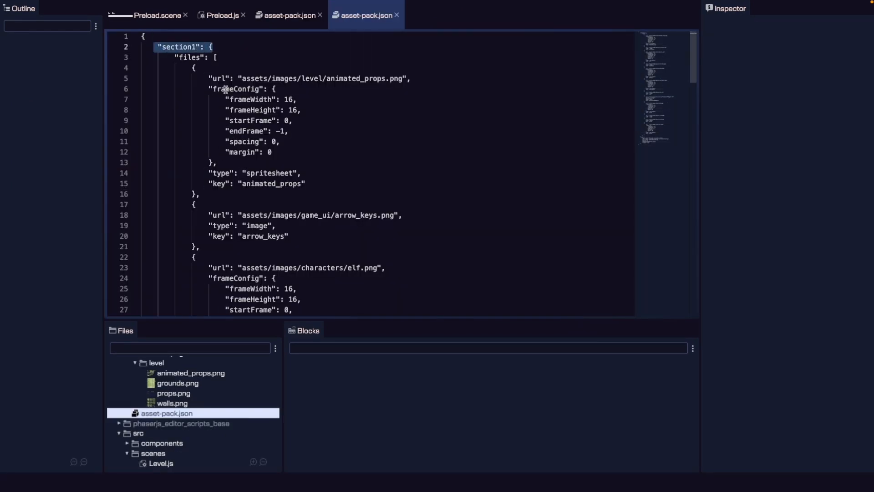
pyautogui.click(300, 170)
pyautogui.moveTo(301, 173); pyautogui.dragTo(176, 87)
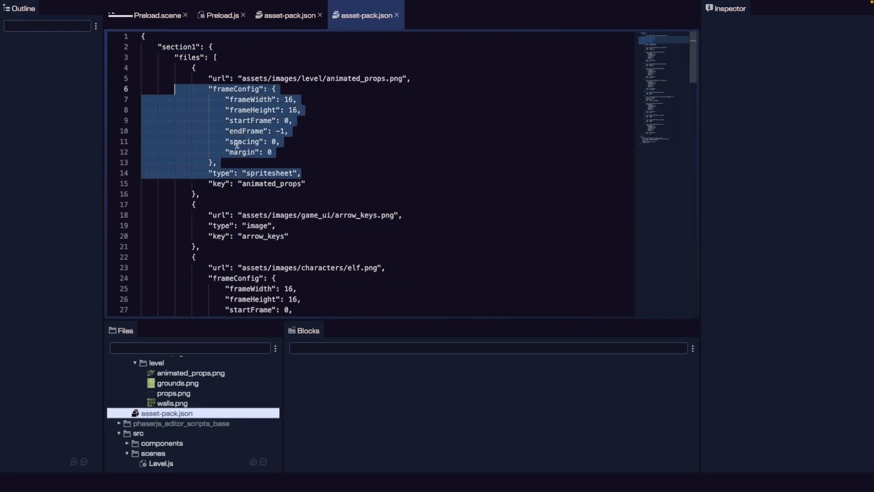
pyautogui.click(320, 183)
pyautogui.moveTo(324, 185); pyautogui.dragTo(206, 174)
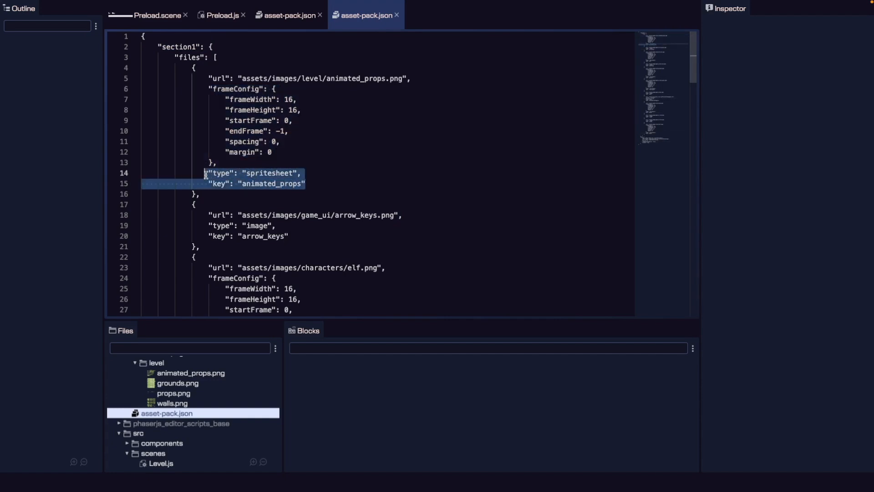
pyautogui.click(288, 152)
pyautogui.moveTo(403, 77); pyautogui.dragTo(322, 75)
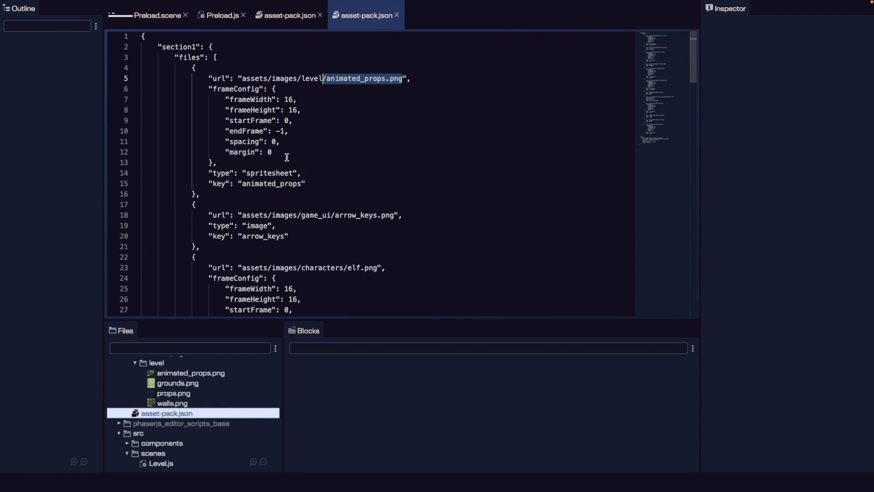
pyautogui.doubleClick(277, 172)
pyautogui.moveTo(288, 153); pyautogui.dragTo(205, 99)
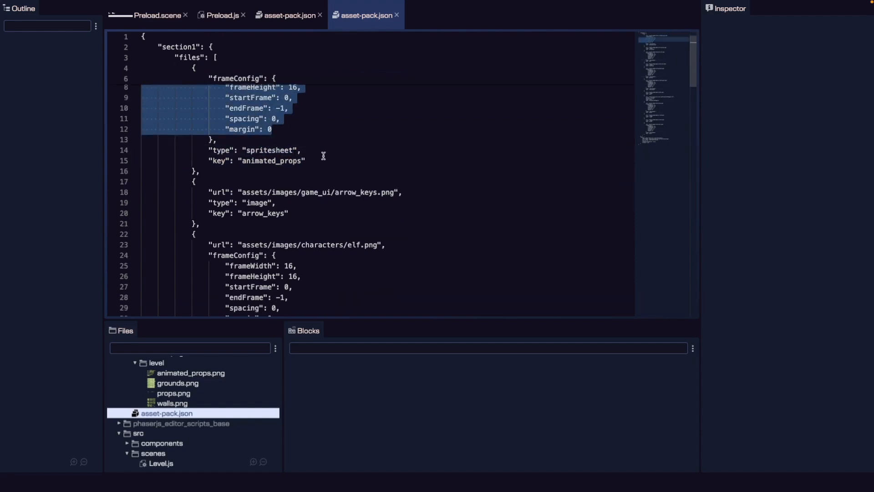
# Examine the arrow_keys image entry in the JSON text, highlighting its file name.
pyautogui.scroll(-2, 322, 156)
pyautogui.moveTo(377, 170); pyautogui.dragTo(336, 170)
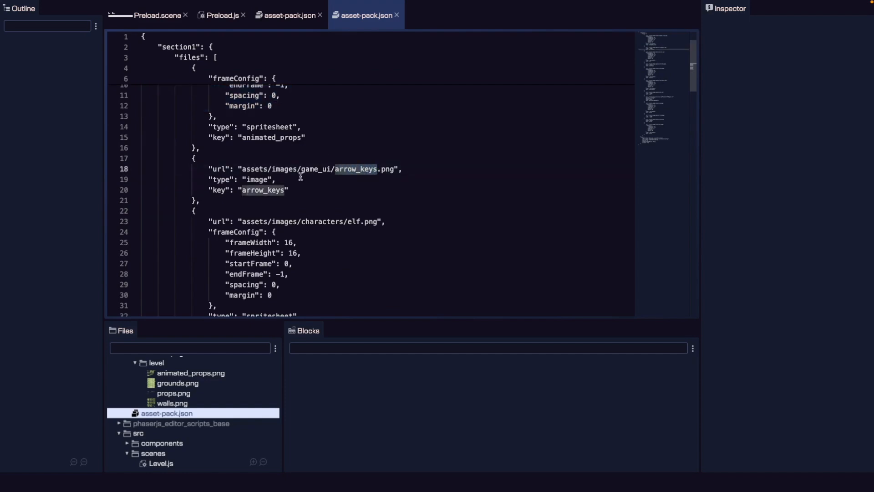
pyautogui.click(295, 187)
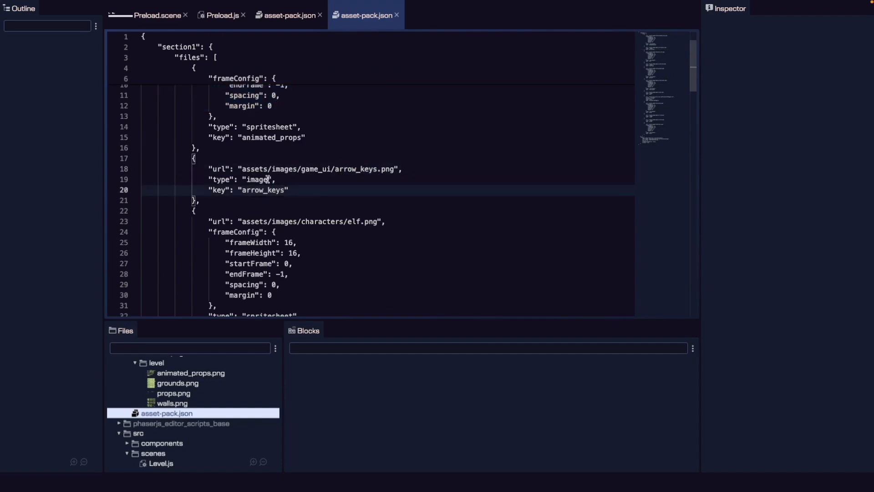
# Inspect the title and arrow_keys image properties in the Asset Pack Editor, then return to the JSON text.
pyautogui.click(290, 15)
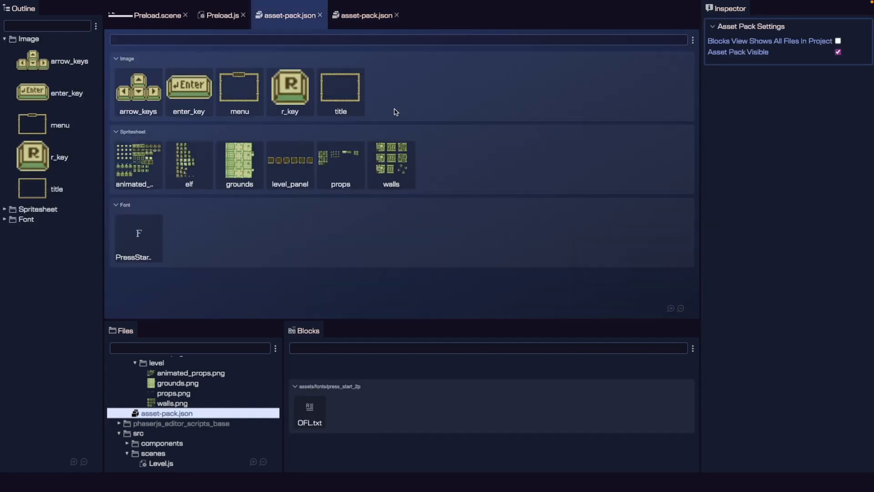
pyautogui.click(353, 94)
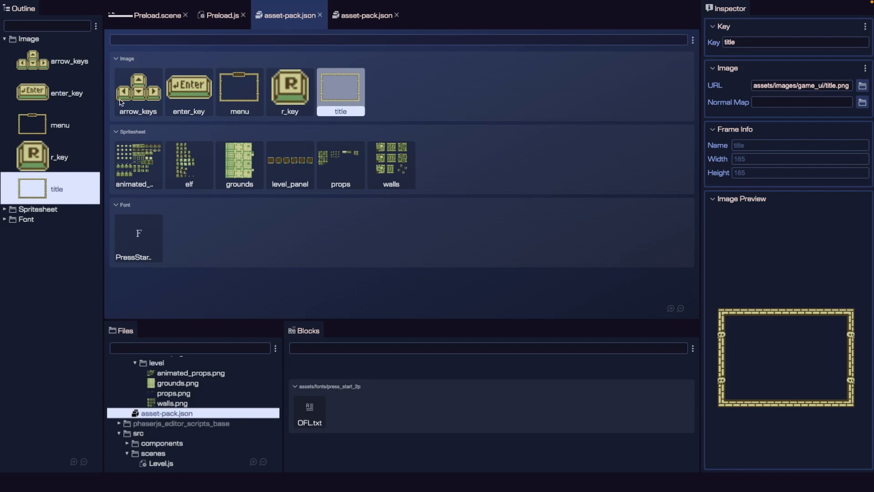
pyautogui.click(139, 103)
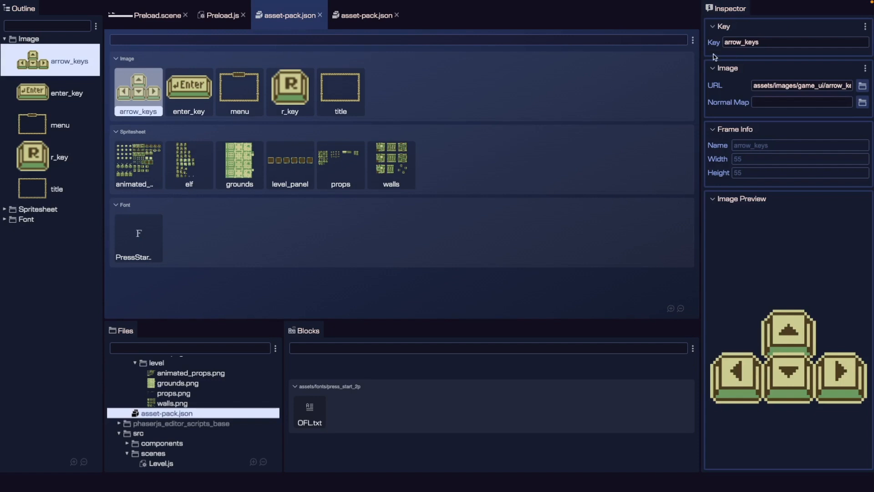
pyautogui.moveTo(779, 42); pyautogui.dragTo(721, 44)
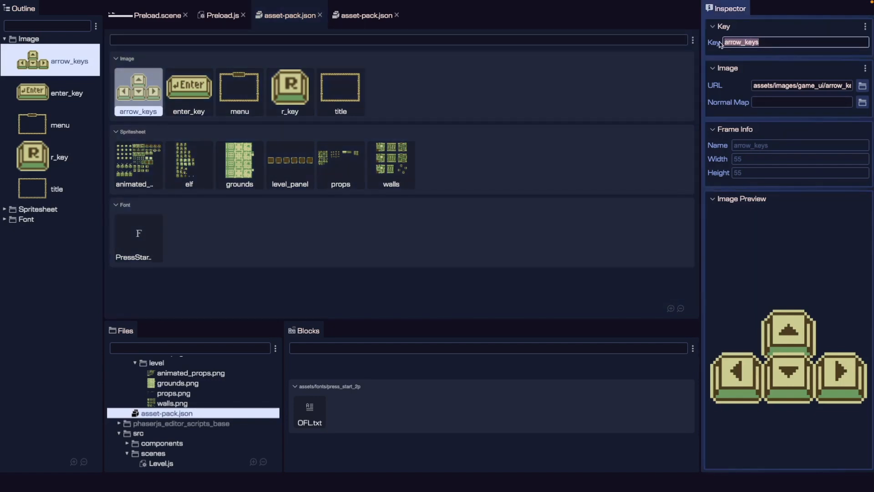
pyautogui.moveTo(756, 86)
pyautogui.mouseDown()
pyautogui.moveTo(847, 85)
pyautogui.moveTo(750, 86)
pyautogui.mouseUp()
pyautogui.click(366, 15)
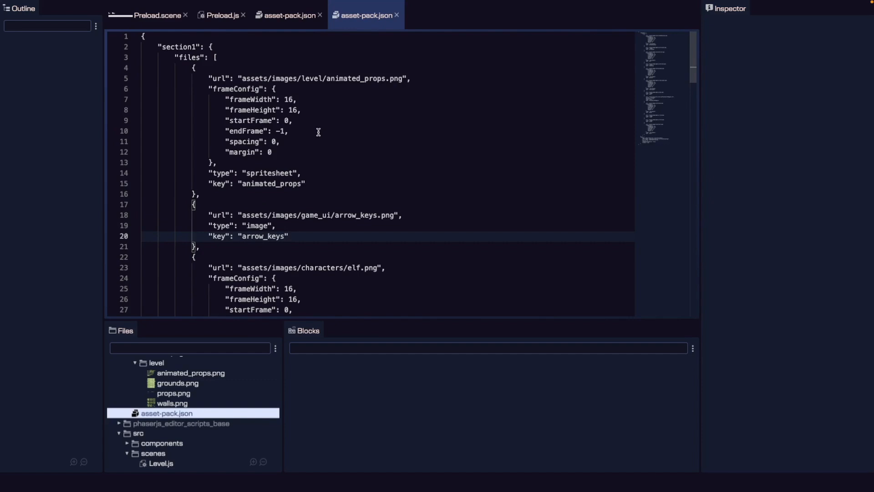
# Examine the load.pack call in Preload.js's editorPreload method, highlighting the line that loads assets/asset-pack.json.
pyautogui.click(232, 18)
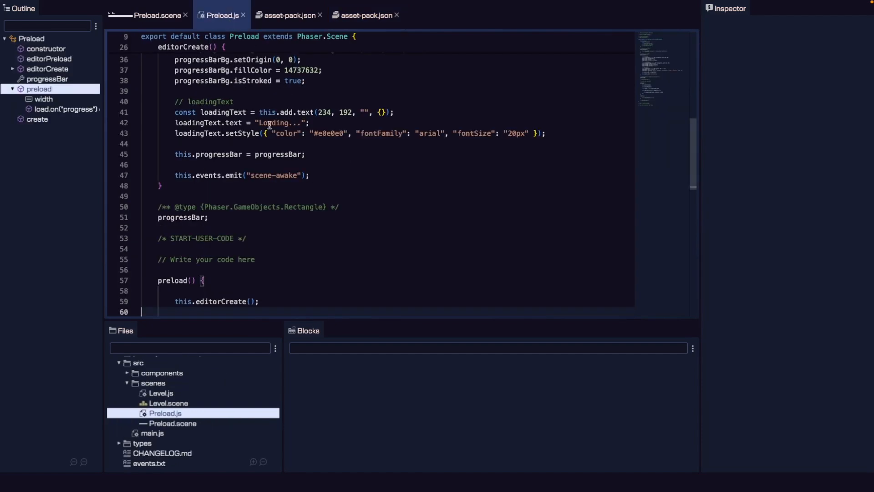
pyautogui.scroll(3, 279, 173)
pyautogui.click(412, 250)
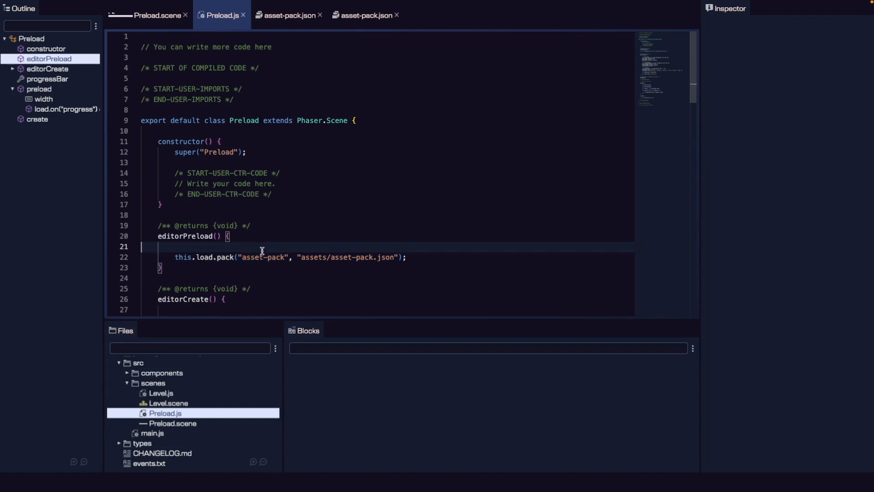
pyautogui.moveTo(406, 256); pyautogui.dragTo(158, 257)
pyautogui.scroll(-1, 305, 211)
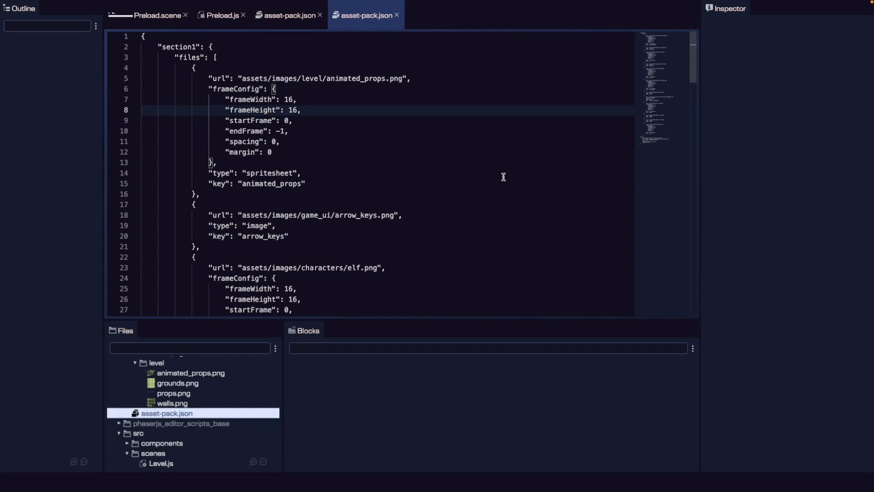
# Create a new scene file named Title in the src/scenes folder.
pyautogui.moveTo(471, 318); pyautogui.dragTo(473, 276)
pyautogui.scroll(2, 159, 346)
pyautogui.scroll(-1, 158, 348)
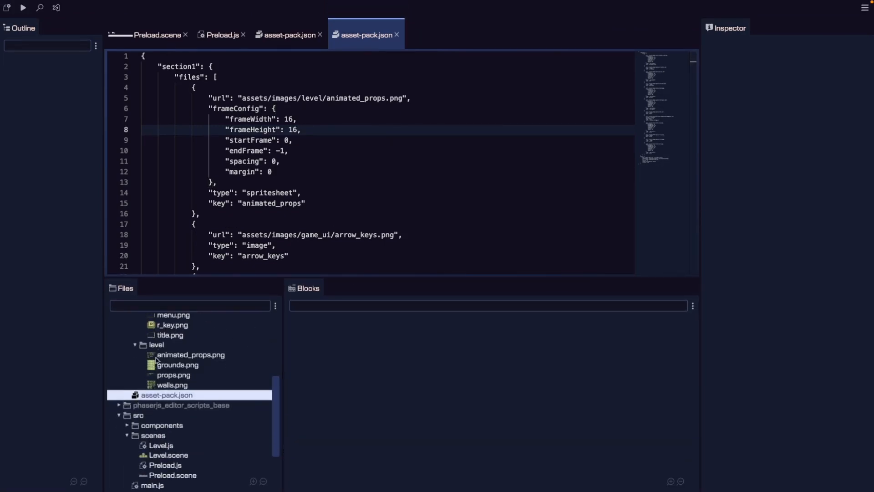
pyautogui.scroll(5, 159, 359)
pyautogui.scroll(1, 160, 386)
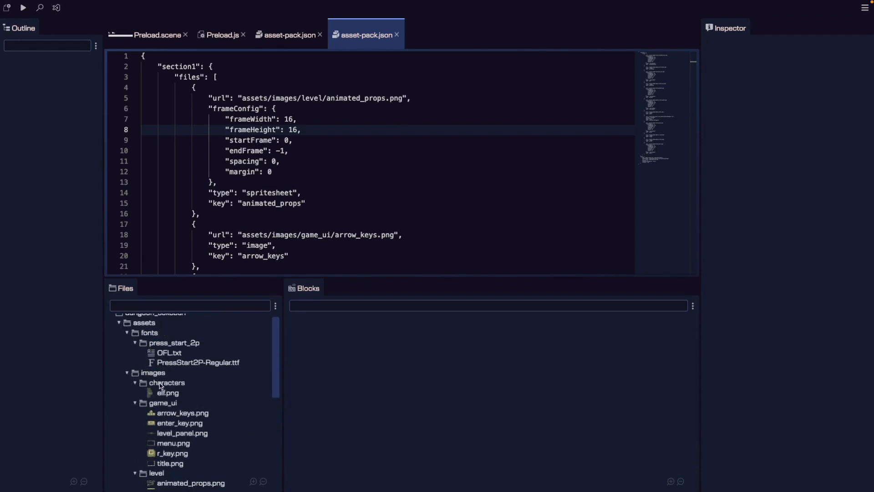
pyautogui.scroll(-10, 155, 373)
pyautogui.rightClick(147, 364)
pyautogui.moveTo(194, 356)
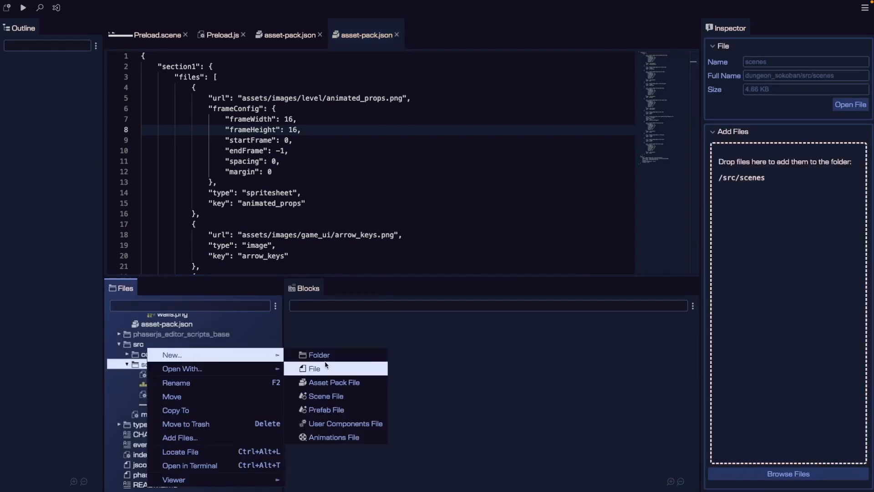
pyautogui.click(331, 391)
pyautogui.write('Title')
pyautogui.press('Return')
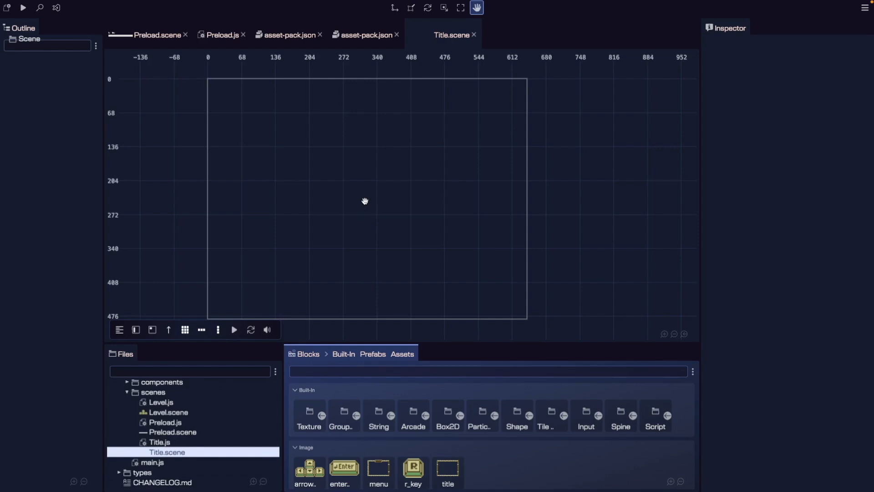
# Switch to the Excalidraw whiteboard, review the title screen mockup and mark its CLICK TO START text, then return to the Title scene.
pyautogui.scroll(-1, 440, 291)
pyautogui.hotkey('ctrl', 'Right')
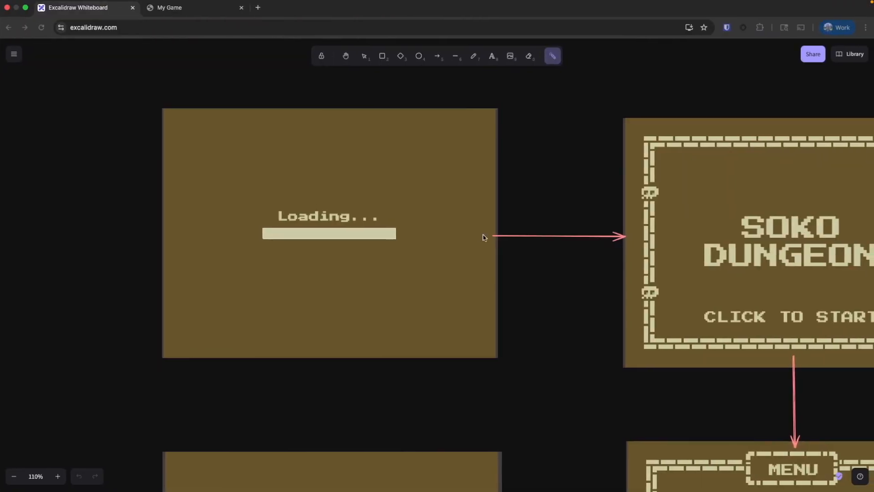
pyautogui.moveTo(527, 200); pyautogui.dragTo(230, 149)
pyautogui.moveTo(321, 91)
pyautogui.mouseDown()
pyautogui.moveTo(301, 145)
pyautogui.moveTo(317, 84)
pyautogui.mouseUp()
pyautogui.moveTo(382, 232); pyautogui.dragTo(532, 234)
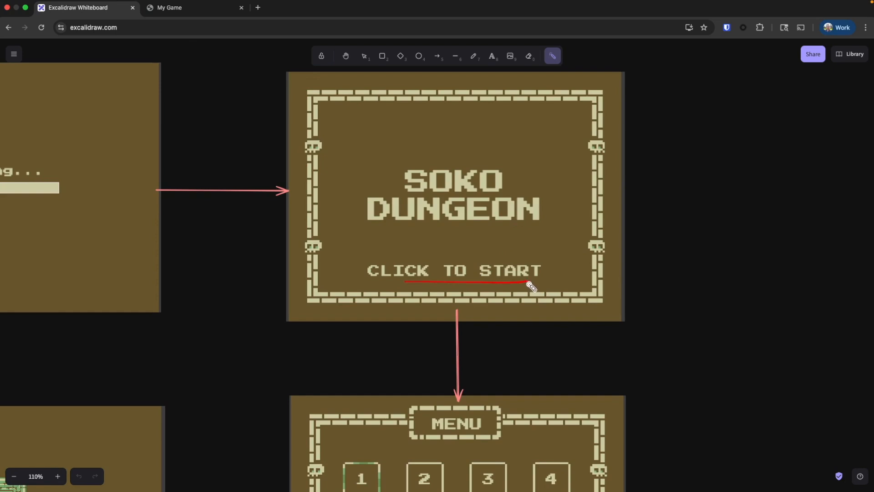
pyautogui.hotkey('ctrl', 'Left')
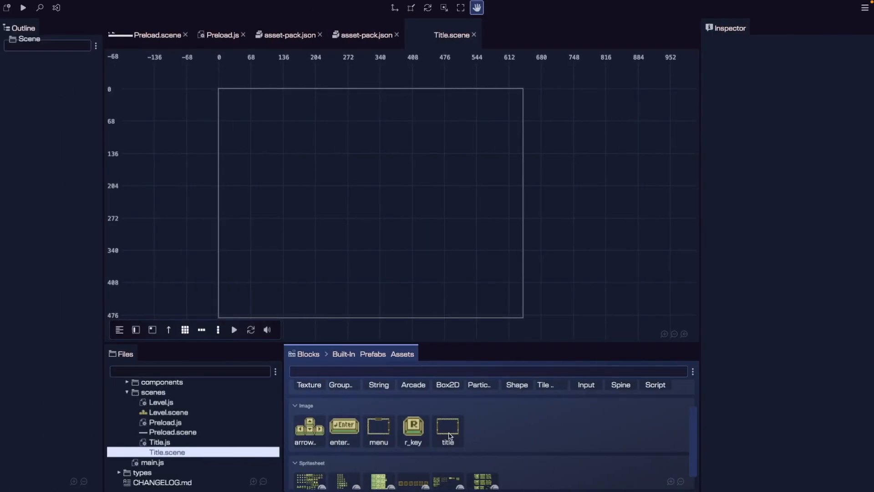
# Add the title image to the scene's upper-left area at about X 233, Y 164, and deselect it.
pyautogui.moveTo(450, 429); pyautogui.dragTo(237, 200)
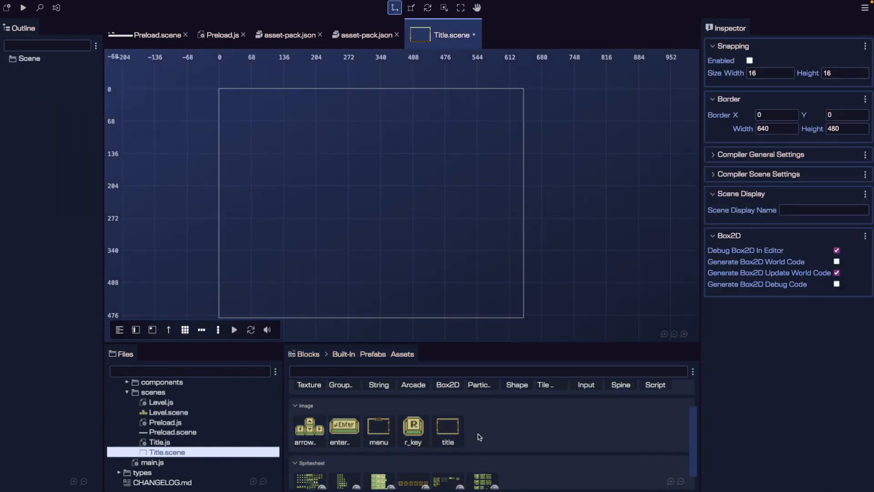
pyautogui.moveTo(456, 429); pyautogui.dragTo(332, 168)
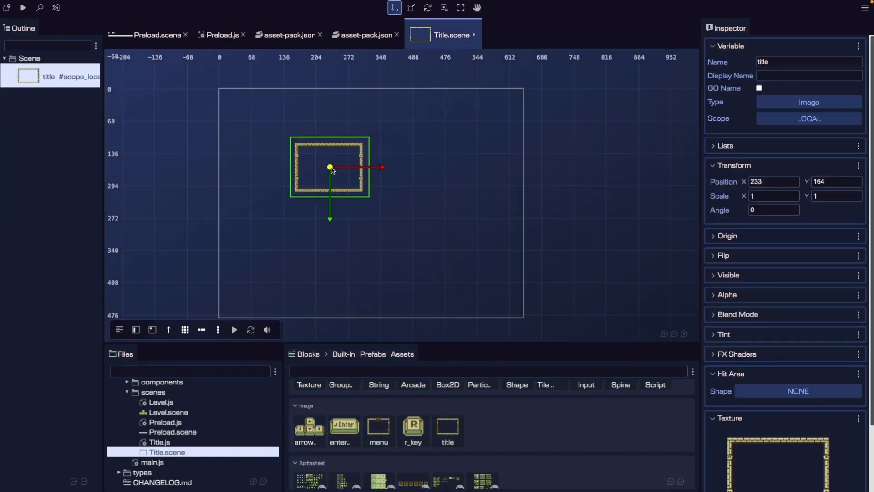
pyautogui.click(397, 182)
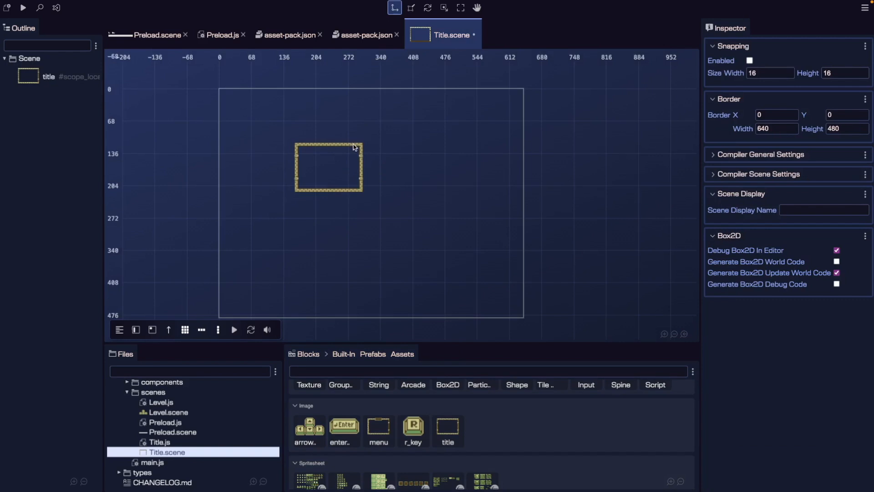
# Set the title image's scale to 4 in both X and Y.
pyautogui.click(331, 144)
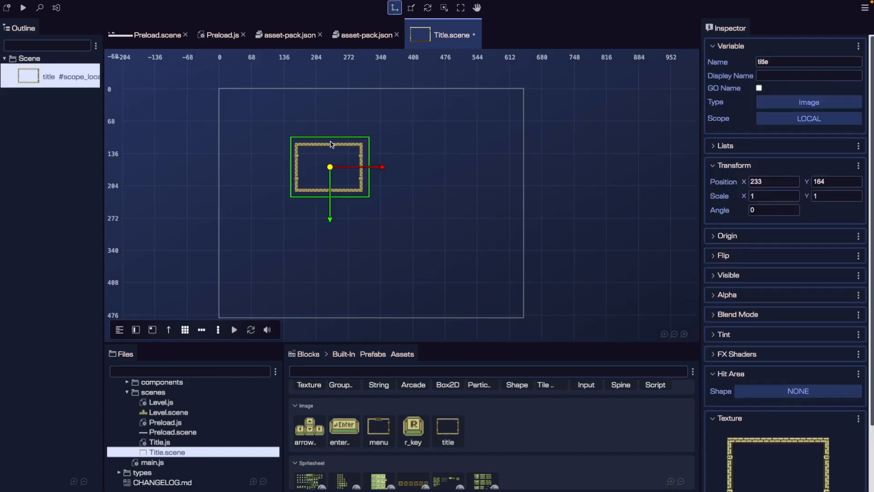
pyautogui.click(784, 195)
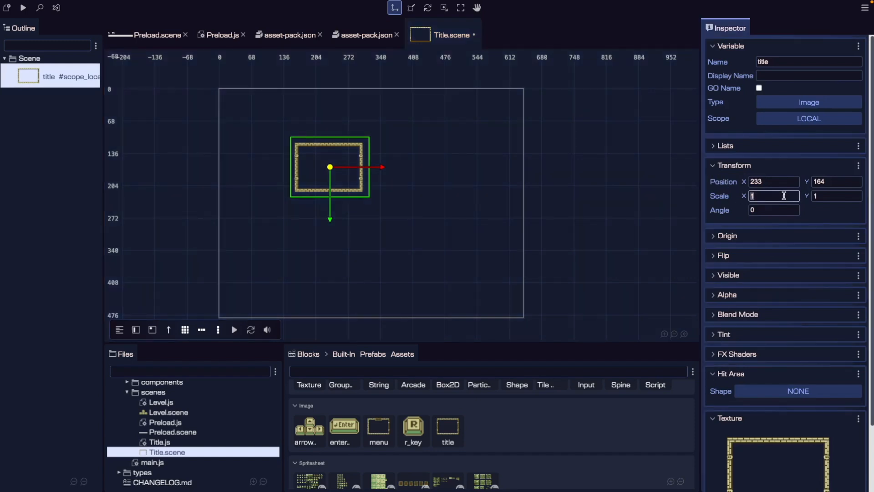
pyautogui.write('4')
pyautogui.press('Tab')
pyautogui.write('4')
pyautogui.press('Tab')
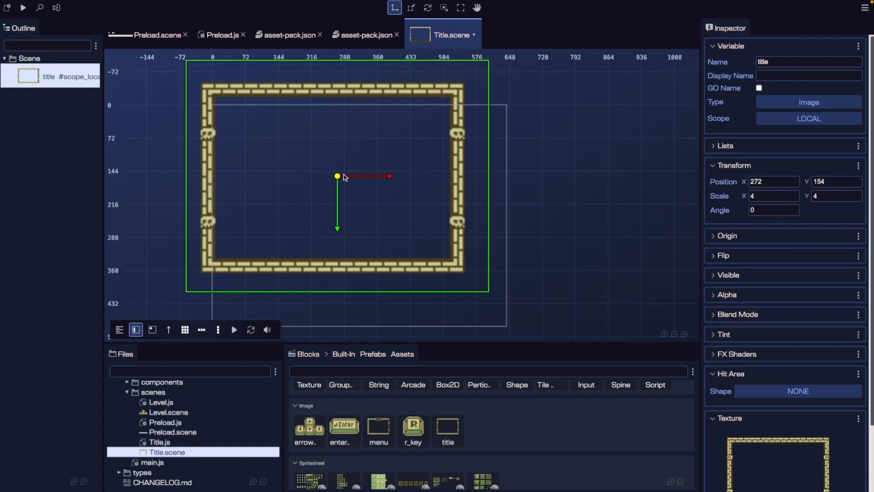
# Enable snapping for the scene and move the title image to X 328, Y 240.
pyautogui.moveTo(344, 177); pyautogui.dragTo(359, 219)
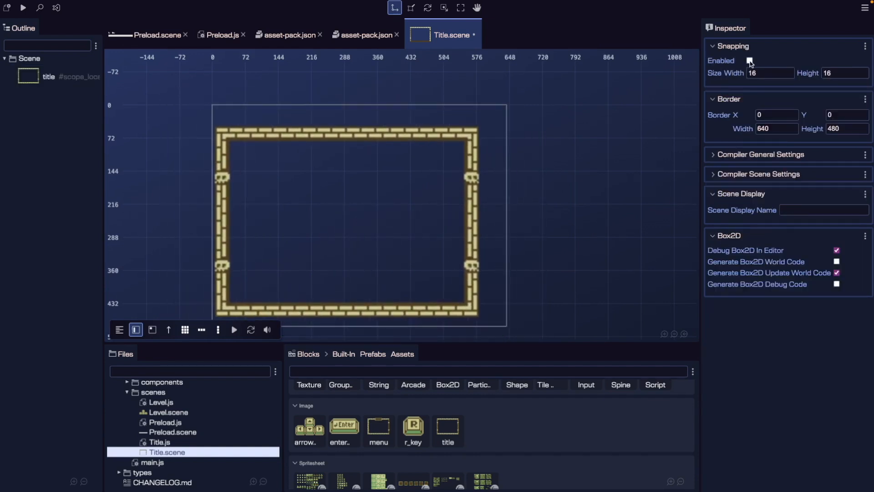
pyautogui.click(750, 62)
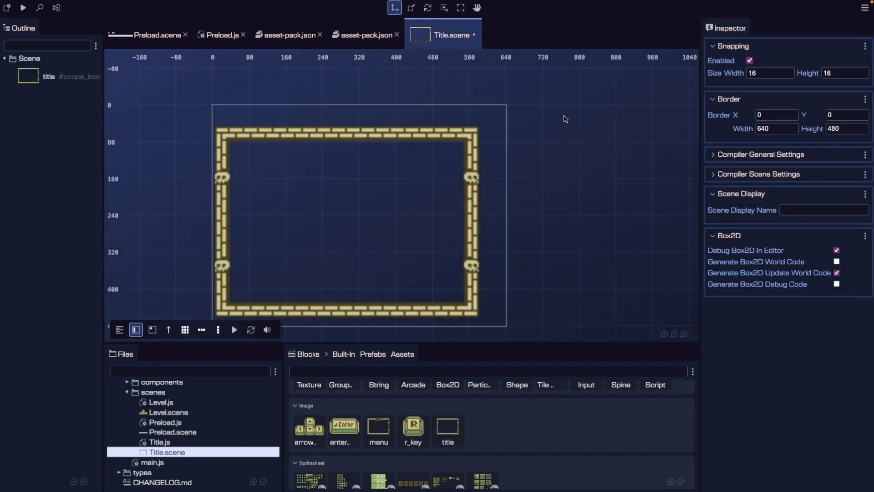
pyautogui.click(457, 137)
pyautogui.moveTo(353, 223)
pyautogui.mouseDown()
pyautogui.moveTo(314, 219)
pyautogui.moveTo(355, 202)
pyautogui.moveTo(384, 233)
pyautogui.moveTo(347, 233)
pyautogui.moveTo(315, 217)
pyautogui.moveTo(360, 218)
pyautogui.mouseUp()
pyautogui.moveTo(743, 182)
pyautogui.mouseDown()
pyautogui.moveTo(772, 182)
pyautogui.moveTo(746, 182)
pyautogui.mouseUp()
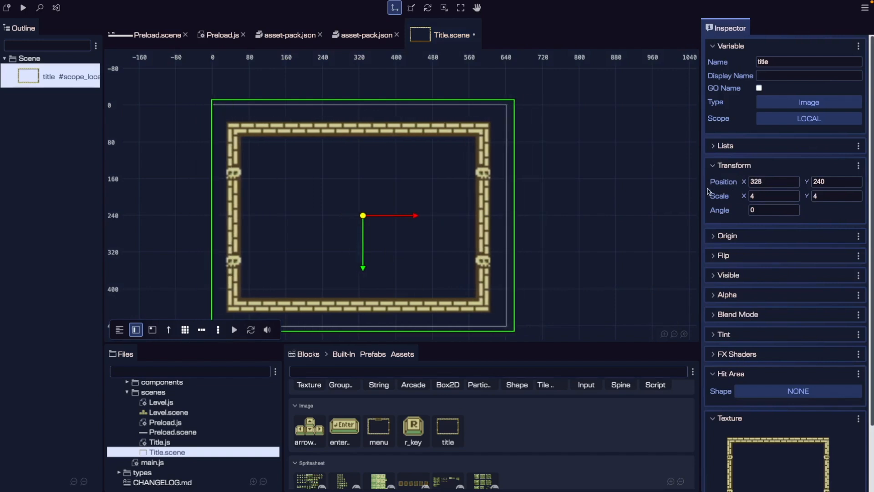
# Reposition the title image at the scene's center, X 320, Y 240.
pyautogui.click(639, 165)
pyautogui.click(239, 255)
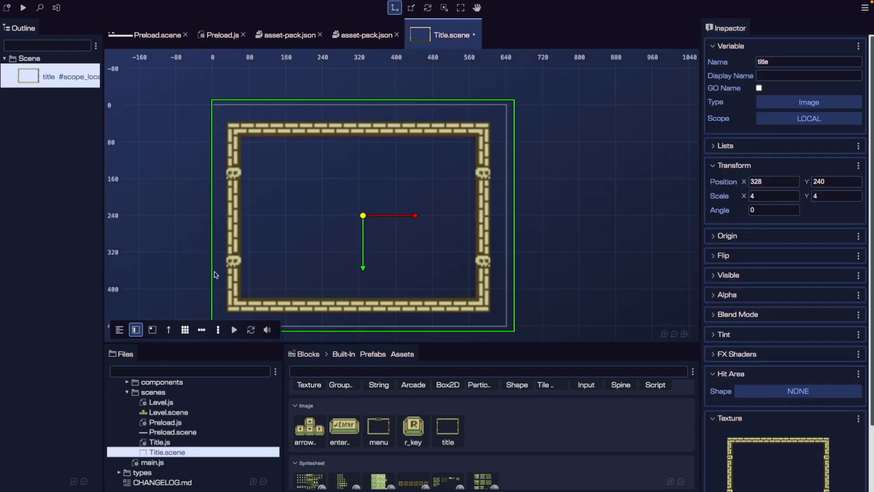
pyautogui.click(137, 331)
pyautogui.click(136, 310)
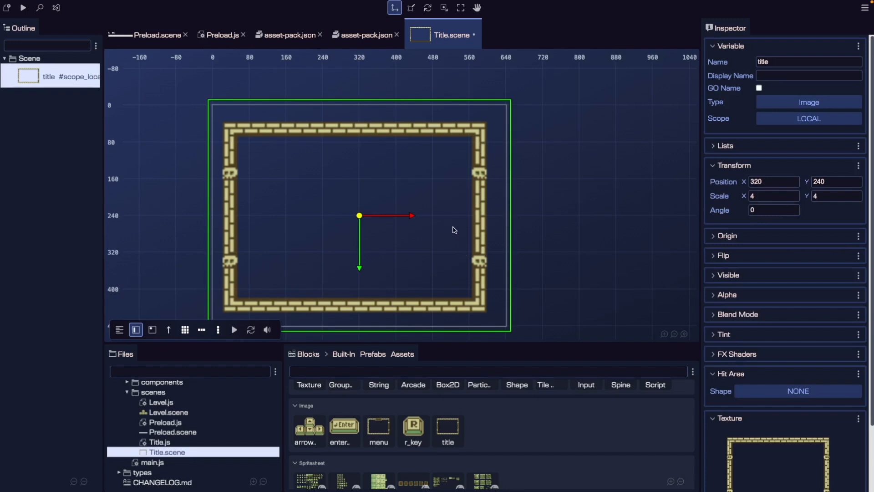
pyautogui.moveTo(359, 216)
pyautogui.mouseDown()
pyautogui.moveTo(372, 217)
pyautogui.moveTo(351, 179)
pyautogui.moveTo(300, 238)
pyautogui.moveTo(396, 237)
pyautogui.moveTo(410, 212)
pyautogui.moveTo(350, 218)
pyautogui.moveTo(389, 220)
pyautogui.moveTo(360, 217)
pyautogui.mouseUp()
# Examine the title image's X and Y origin values and compare them with its pivot point in the scene.
pyautogui.click(712, 236)
pyautogui.click(756, 252)
pyautogui.click(852, 252)
pyautogui.click(747, 251)
pyautogui.doubleClick(748, 251)
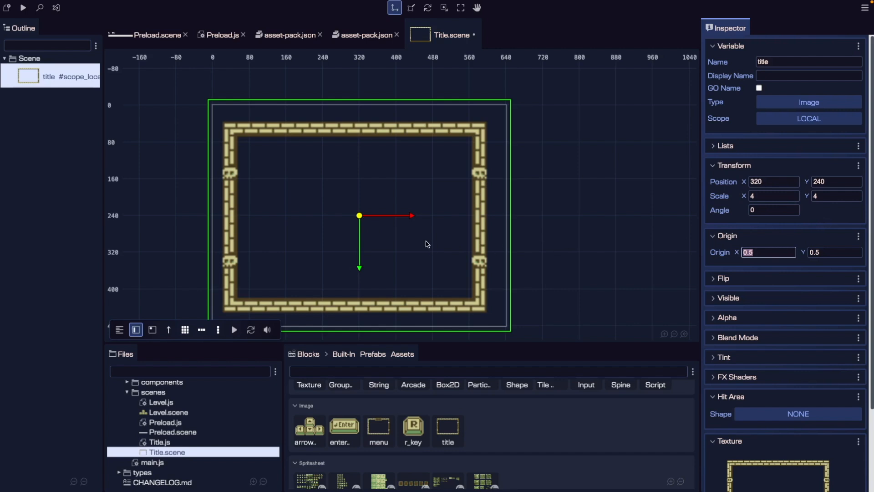
pyautogui.moveTo(359, 215)
pyautogui.mouseDown()
pyautogui.moveTo(390, 217)
pyautogui.moveTo(359, 216)
pyautogui.mouseUp()
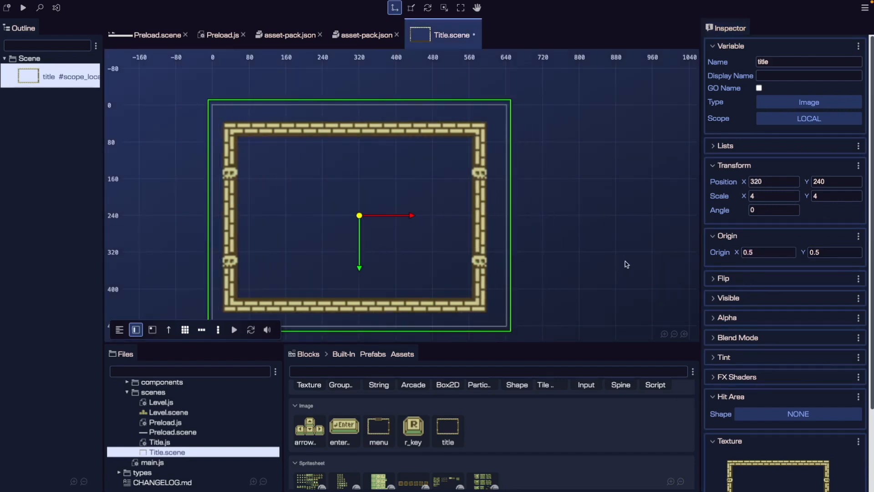
# Set the title image's origin to 0 in both X and Y.
pyautogui.doubleClick(760, 252)
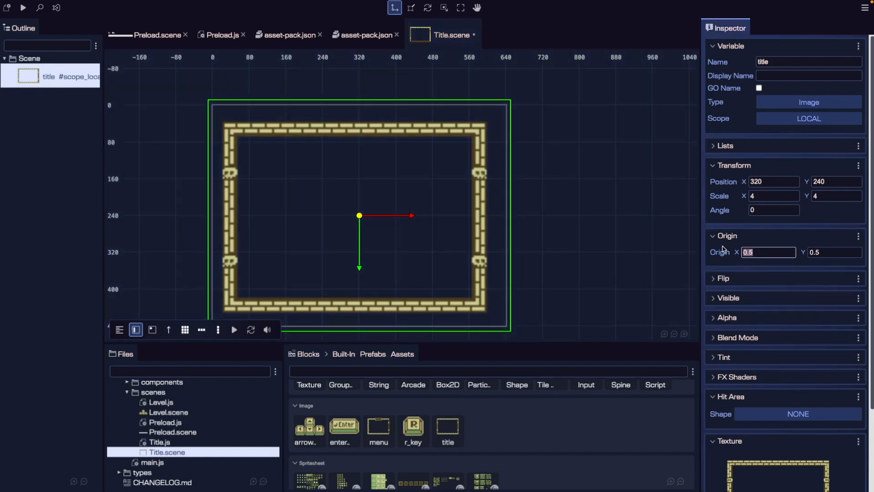
pyautogui.write('0')
pyautogui.press('Tab')
pyautogui.write('0')
pyautogui.press('Tab')
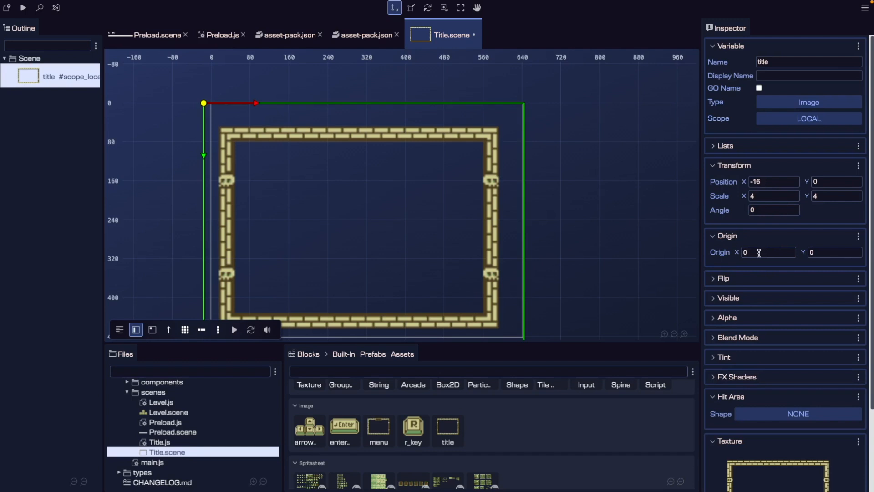
# Move the title image by its pivot to X 176, Y 96, then snap it to the scene's corner at X 0, Y 0.
pyautogui.moveTo(204, 104); pyautogui.dragTo(297, 149)
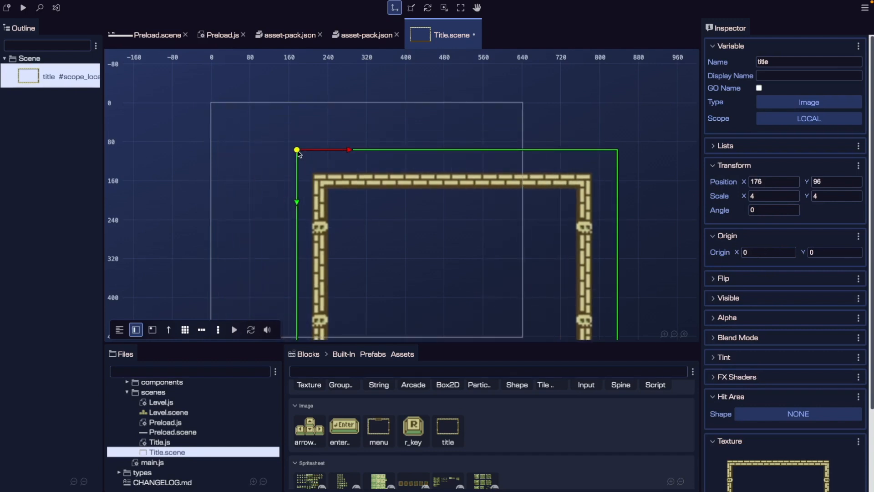
pyautogui.moveTo(297, 150); pyautogui.dragTo(212, 103)
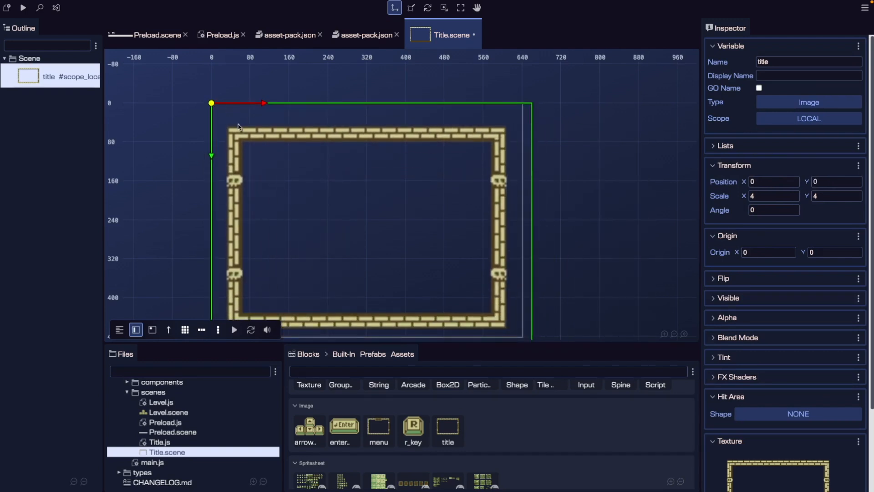
pyautogui.moveTo(212, 104)
pyautogui.mouseDown()
pyautogui.moveTo(243, 128)
pyautogui.moveTo(213, 105)
pyautogui.mouseUp()
# Set the title image's Y position to -16 and deselect the image.
pyautogui.click(577, 152)
pyautogui.click(497, 145)
pyautogui.click(818, 181)
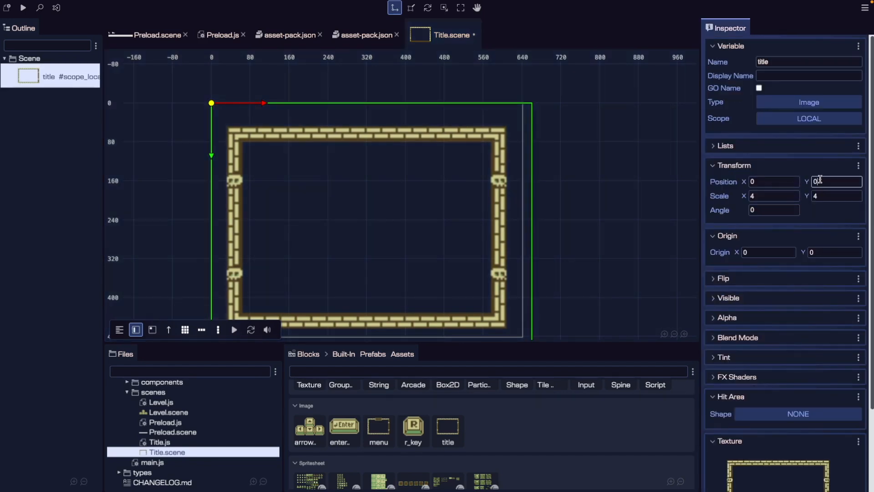
pyautogui.write('-16')
pyautogui.press('Return')
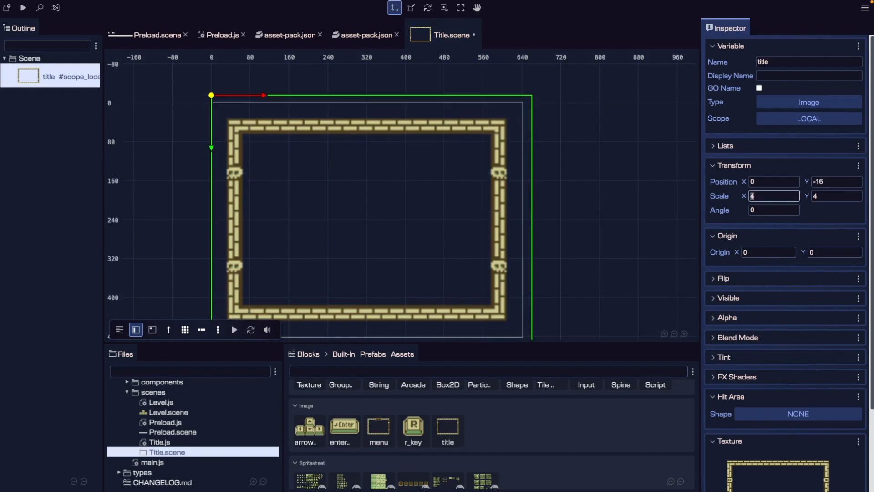
pyautogui.click(529, 173)
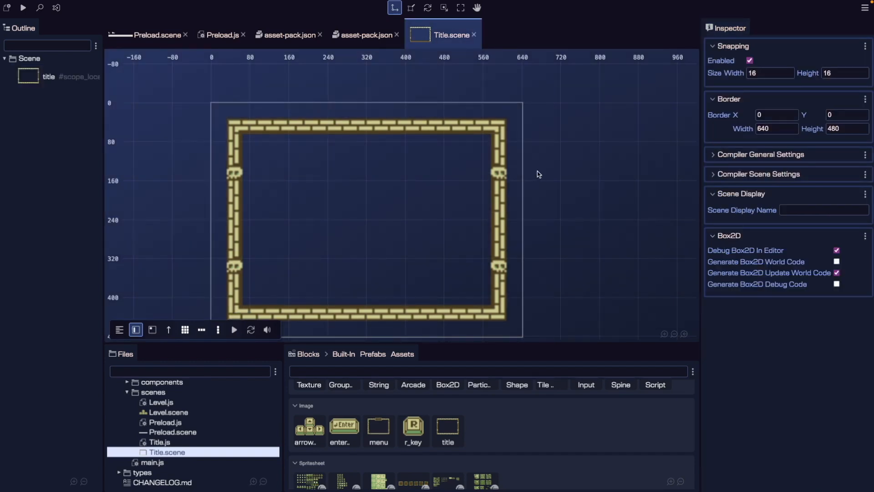
# Add a text object inside the title frame at about X 339, Y 216 and name it titleText.
pyautogui.scroll(-1, 515, 182)
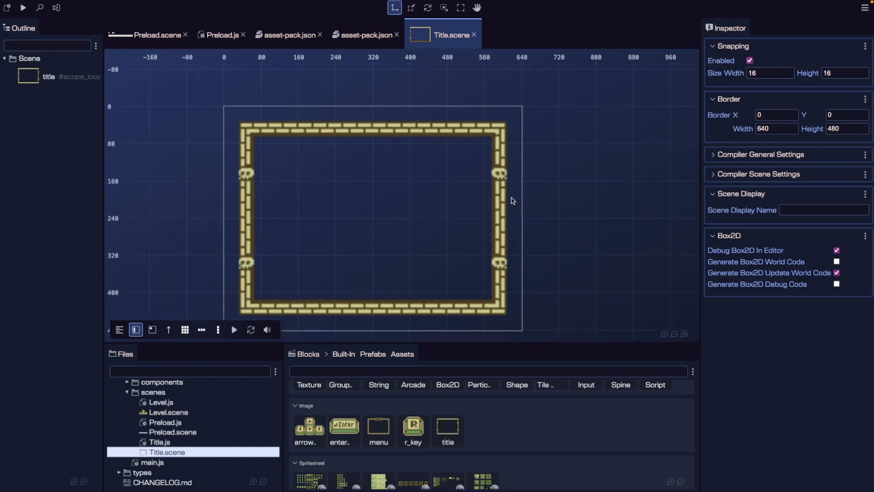
pyautogui.scroll(1, 496, 391)
pyautogui.click(391, 416)
pyautogui.moveTo(414, 415); pyautogui.dragTo(386, 211)
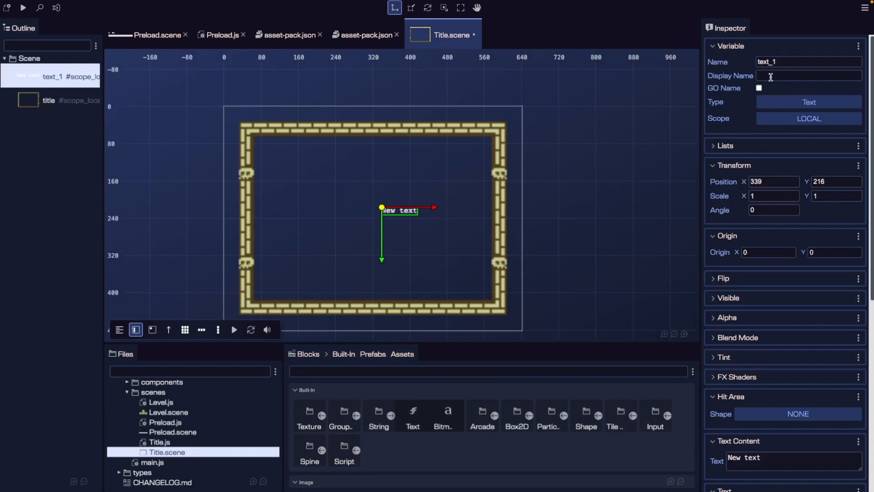
pyautogui.doubleClick(763, 61)
pyautogui.write('titleText')
pyautogui.press('Tab')
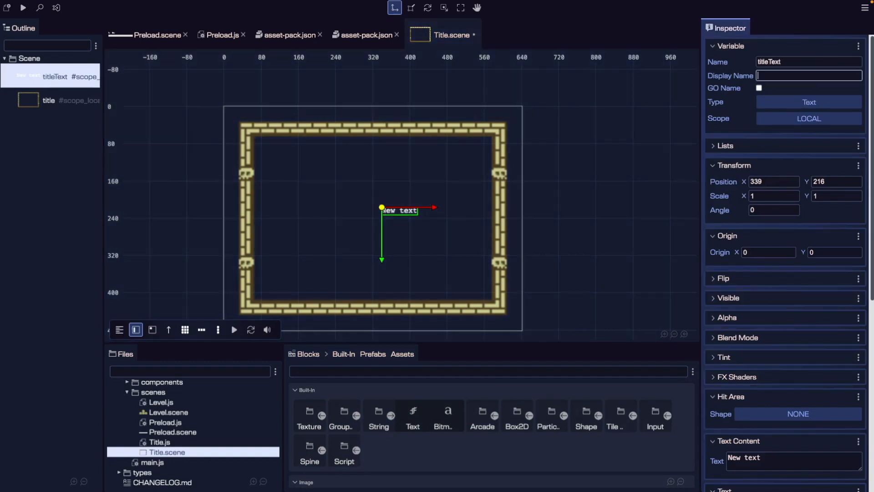
# Set the titleText object's origin to 0.5 in both X and Y.
pyautogui.click(406, 220)
pyautogui.click(406, 212)
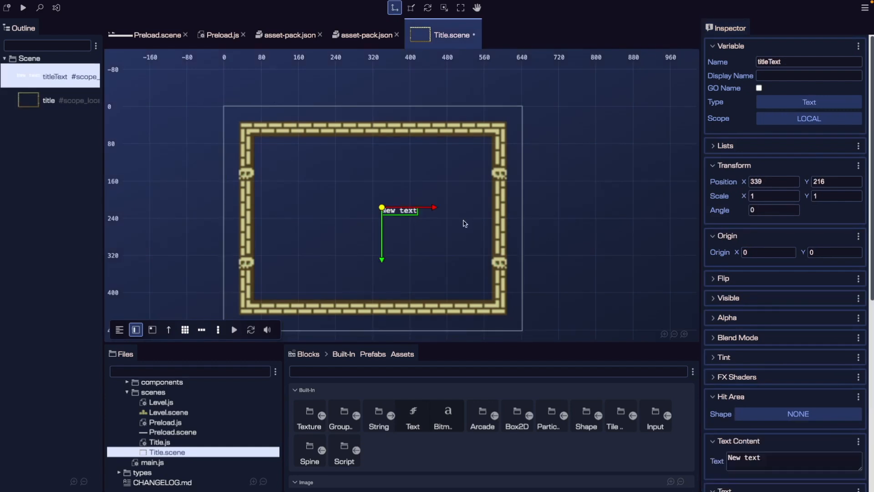
pyautogui.click(768, 248)
pyautogui.write('.5')
pyautogui.press('Tab')
pyautogui.write('0.5')
pyautogui.press('Tab')
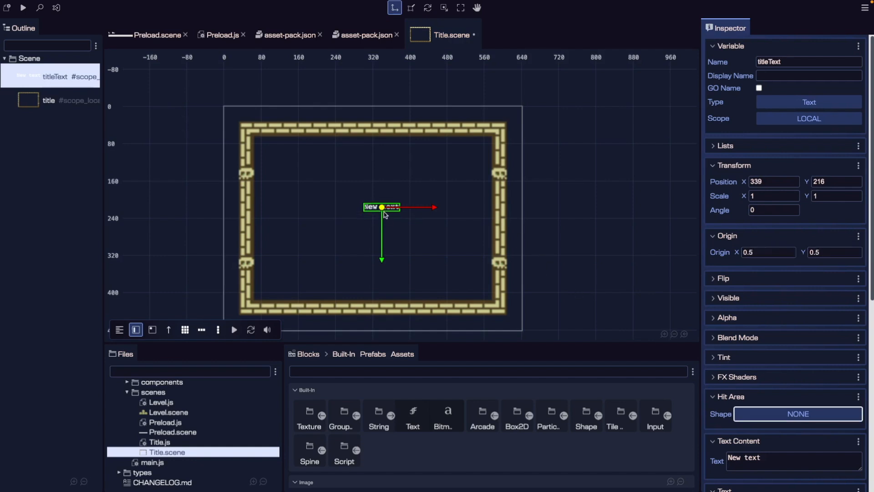
# Align titleText to the horizontal center and vertical middle of the scene border.
pyautogui.click(136, 329)
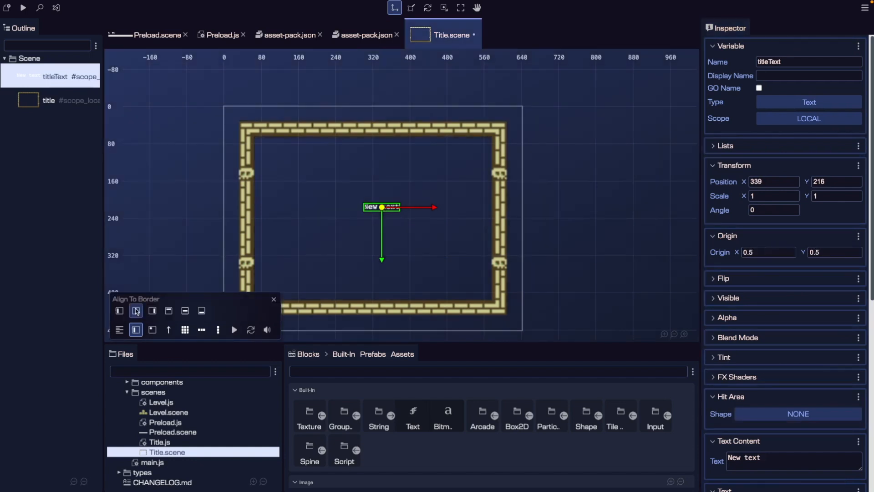
pyautogui.click(135, 311)
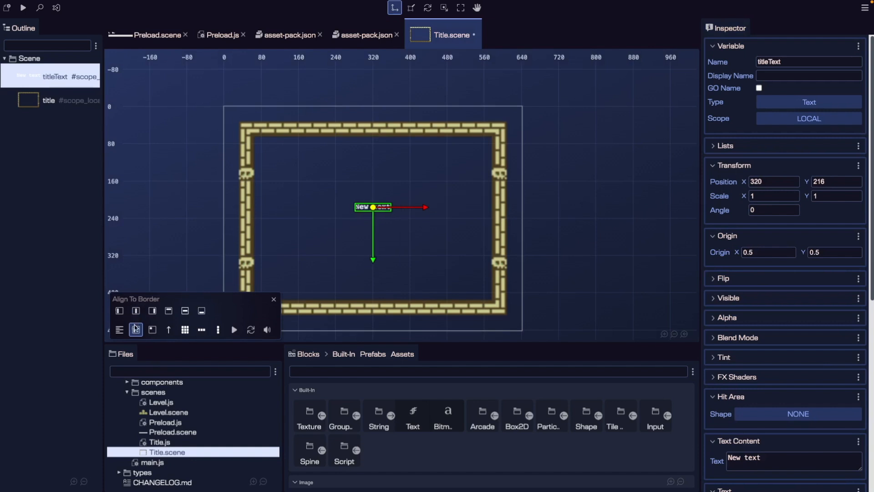
pyautogui.click(185, 311)
pyautogui.click(271, 298)
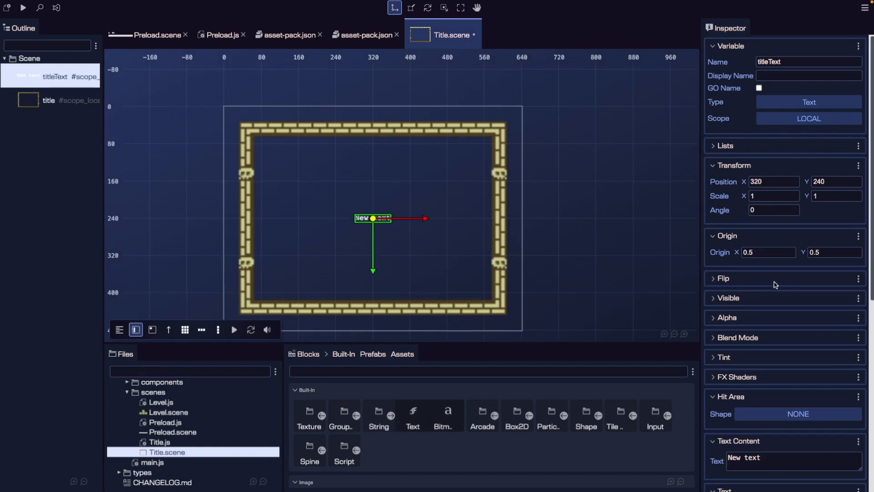
# Replace the titleText content with SOKO and DUNGEON on two separate lines.
pyautogui.scroll(-6, 776, 283)
pyautogui.tripleClick(776, 161)
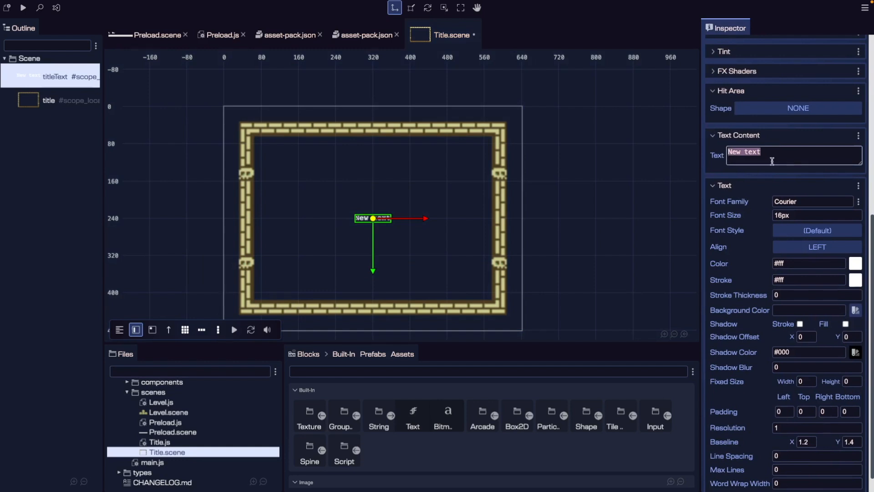
pyautogui.write('SOKO')
pyautogui.press('Return')
pyautogui.write('DUNGEON')
# Set the titleText font to PressStart2P-Regular at 48px with CENTER alignment.
pyautogui.click(813, 199)
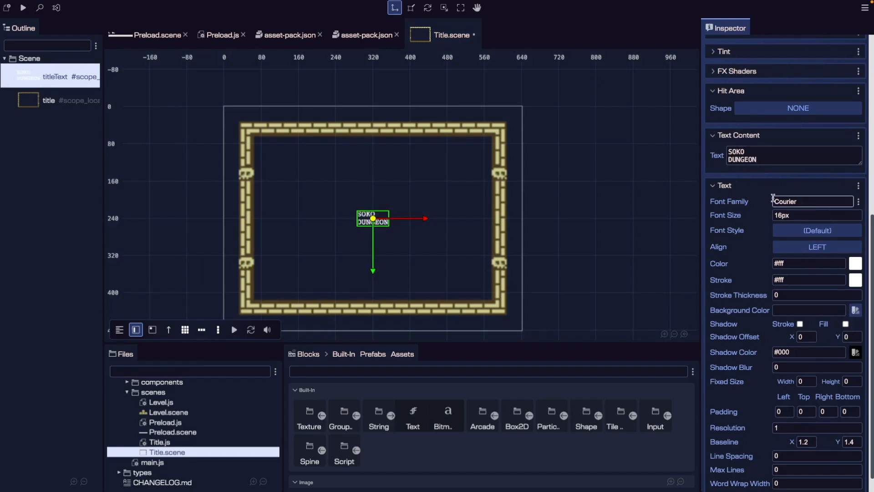
pyautogui.click(858, 201)
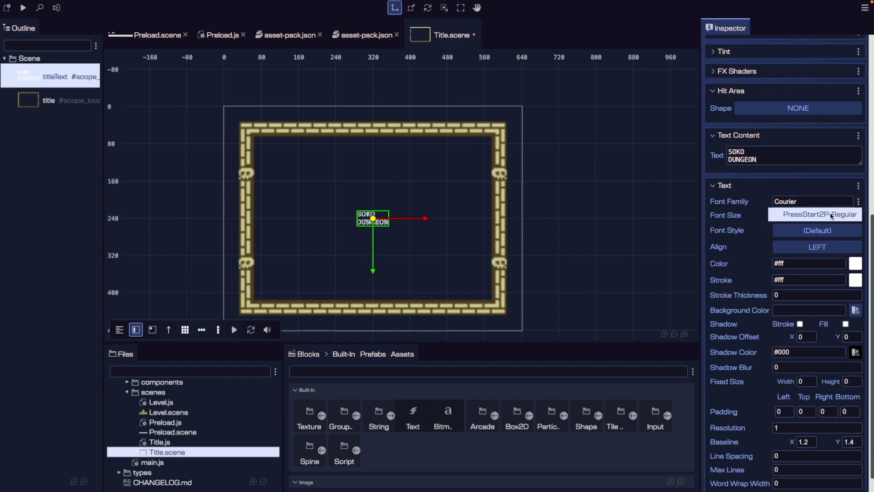
pyautogui.click(831, 215)
pyautogui.moveTo(782, 217); pyautogui.dragTo(773, 216)
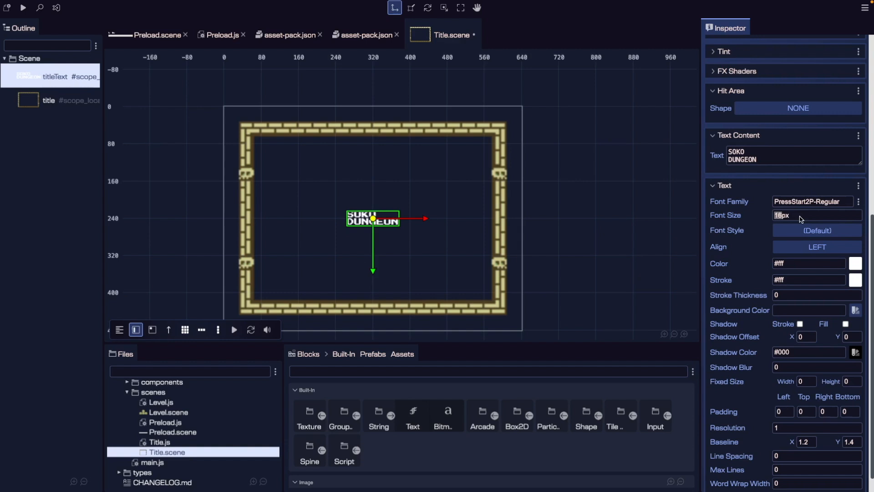
pyautogui.click(779, 214)
pyautogui.write('48')
pyautogui.click(800, 262)
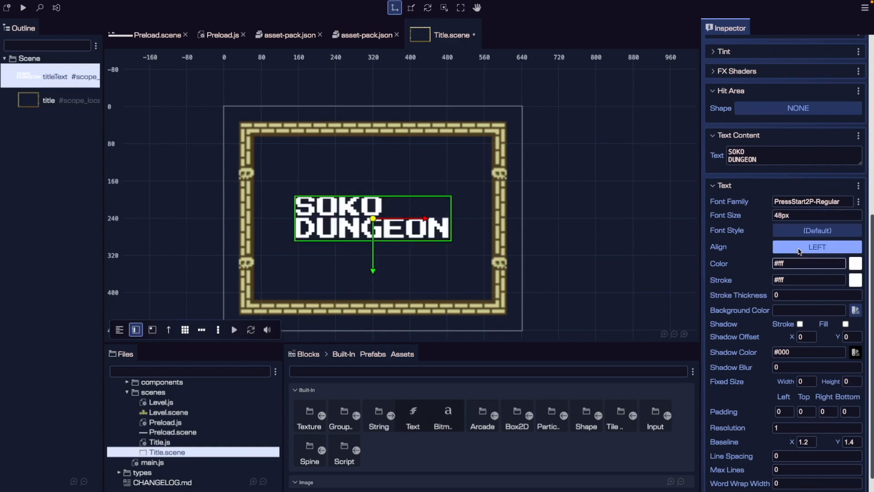
pyautogui.click(798, 248)
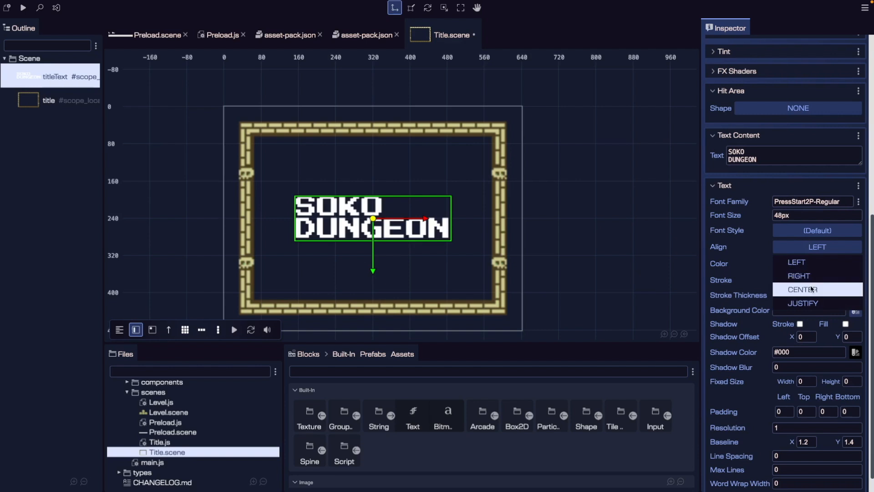
pyautogui.click(811, 284)
# Set both the text color and the stroke color of titleText to #d4d29b.
pyautogui.click(804, 260)
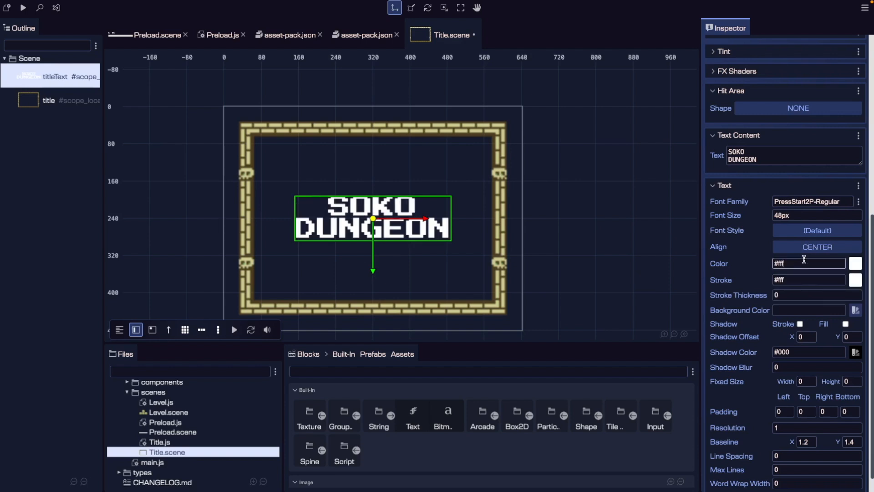
pyautogui.press('BackSpace')
pyautogui.press('BackSpace')
pyautogui.press('BackSpace')
pyautogui.press('BackSpace')
pyautogui.write('#d4d29b')
pyautogui.press('Return')
pyautogui.press('super+a')
pyautogui.press('super+c')
pyautogui.click(812, 277)
pyautogui.press('super+a')
pyautogui.press('super+v')
pyautogui.click(809, 295)
pyautogui.click(599, 248)
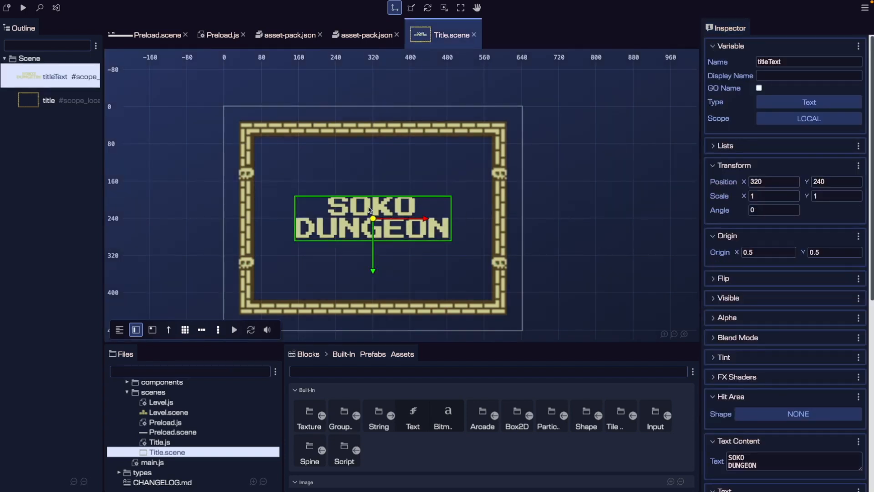
# Duplicate the title text and name the copy clickToStartText.
pyautogui.hotkey('ctrl', 'd')
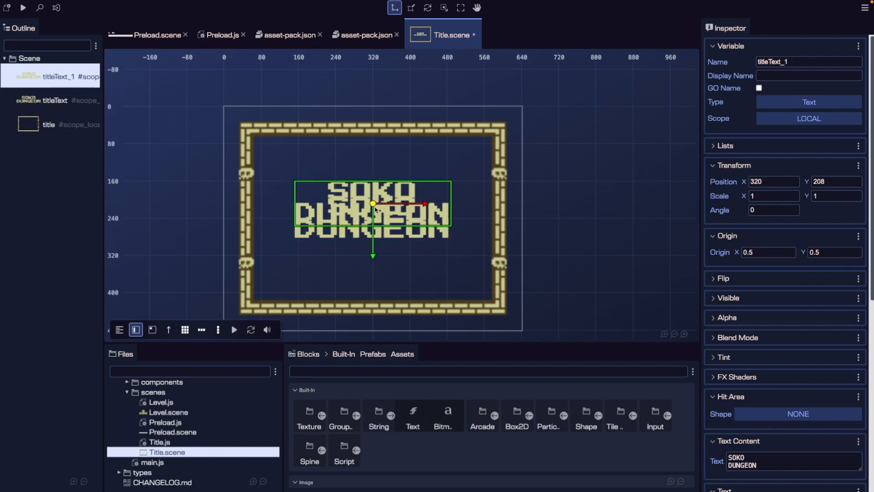
pyautogui.doubleClick(776, 63)
pyautogui.write('c')
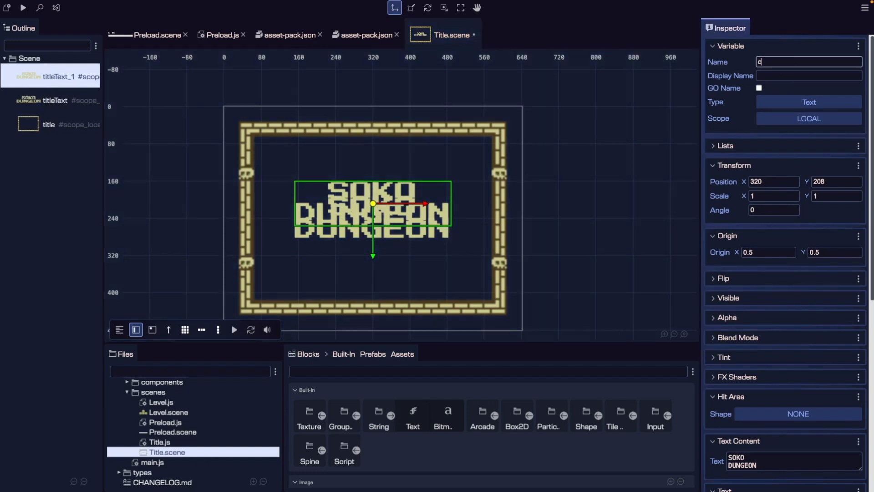
pyautogui.write('lickToStartText')
pyautogui.press('Tab')
# Replace the content of clickToStartText with CLICK TO START.
pyautogui.scroll(-5, 772, 196)
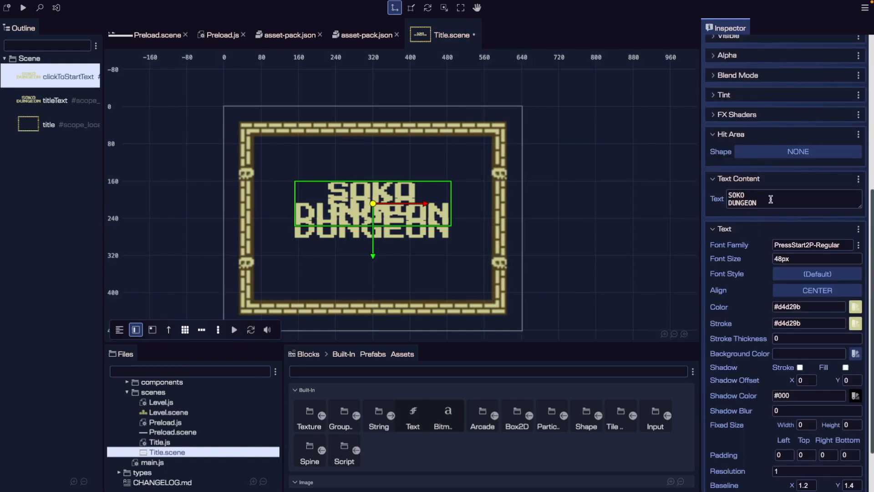
pyautogui.click(771, 198)
pyautogui.hotkey('ctrl', 'a')
pyautogui.write('click')
pyautogui.hotkey('ctrl', 'a')
pyautogui.write('CLICK TO START')
pyautogui.press('Tab')
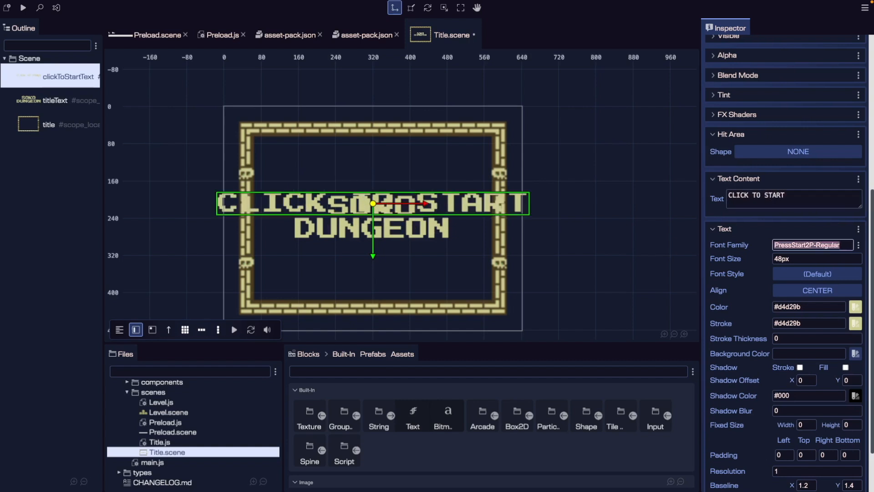
# Set the font size of clickToStartText to 24px.
pyautogui.doubleClick(781, 258)
pyautogui.write('24px')
pyautogui.press('Tab')
pyautogui.click(812, 307)
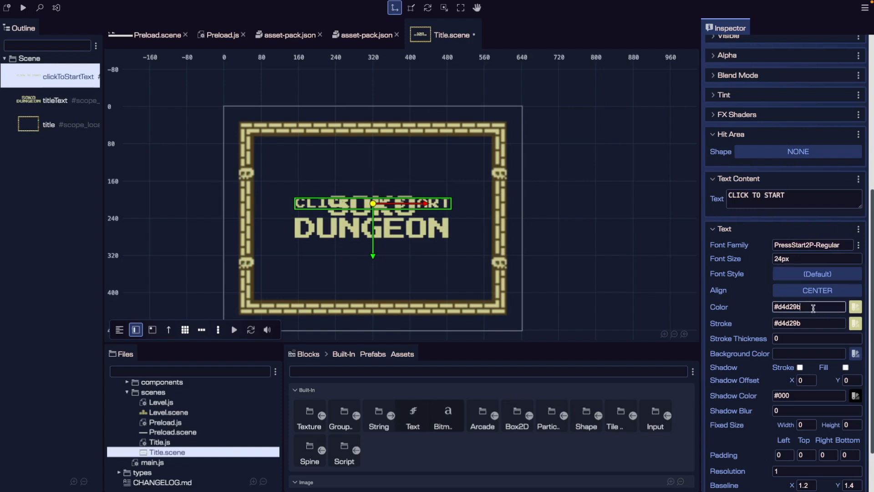
# Set the Y position of clickToStartText to 384, deselect it and save the Title scene.
pyautogui.scroll(6, 775, 183)
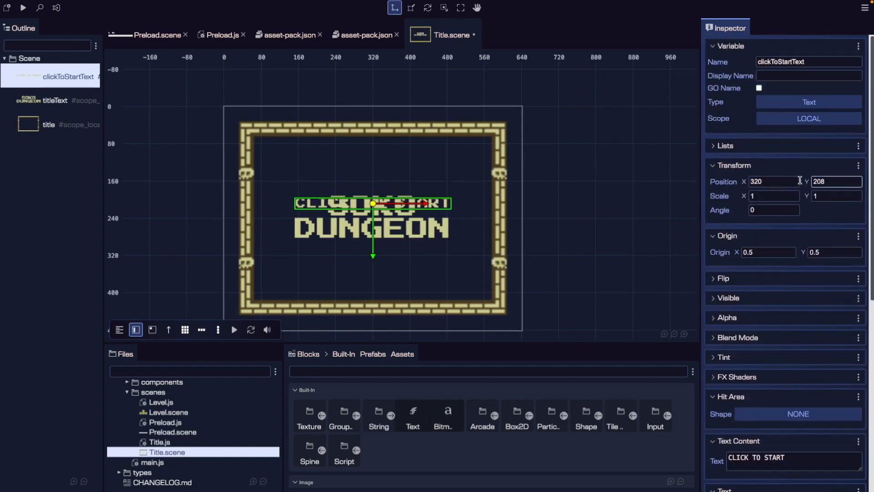
pyautogui.doubleClick(832, 182)
pyautogui.write('384')
pyautogui.press('Return')
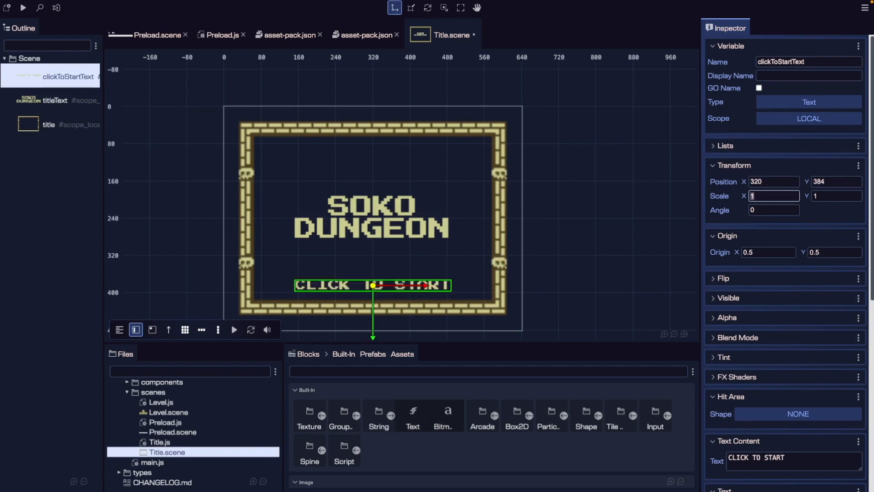
pyautogui.click(643, 222)
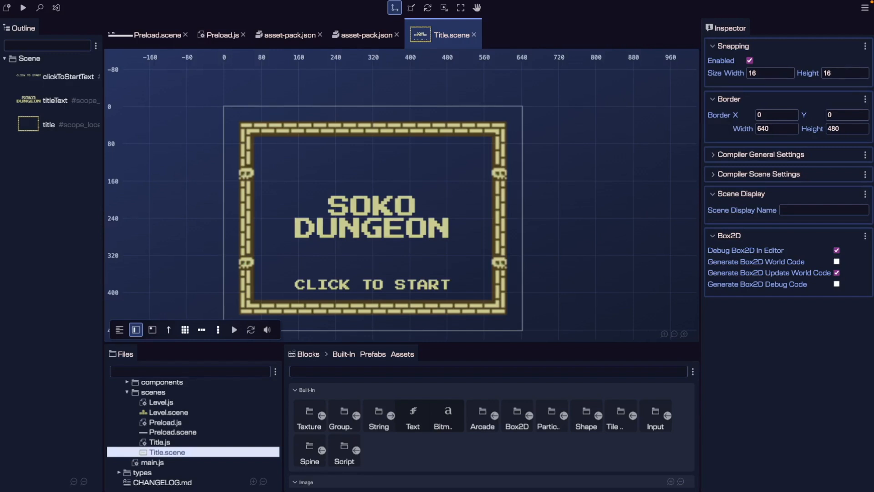
# Open main.js and examine its Phaser game configuration and scene registration code, comparing it with the same file in VS Code.
pyautogui.scroll(-1, 241, 404)
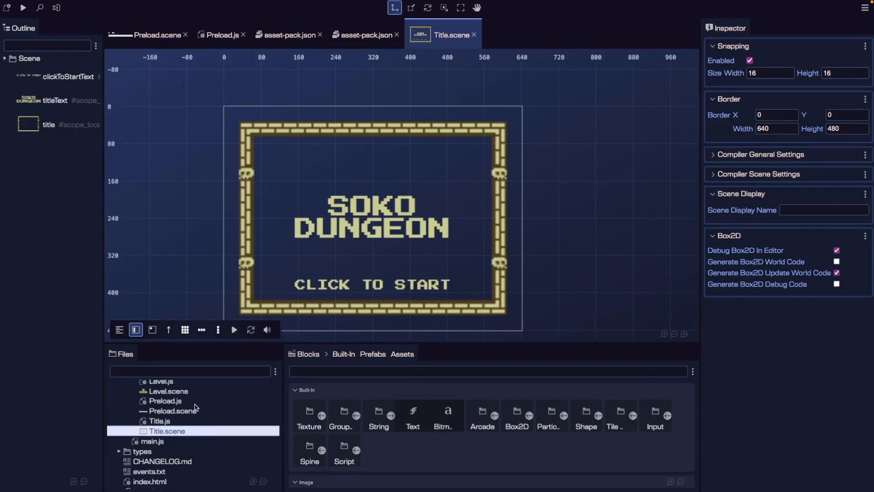
pyautogui.doubleClick(155, 442)
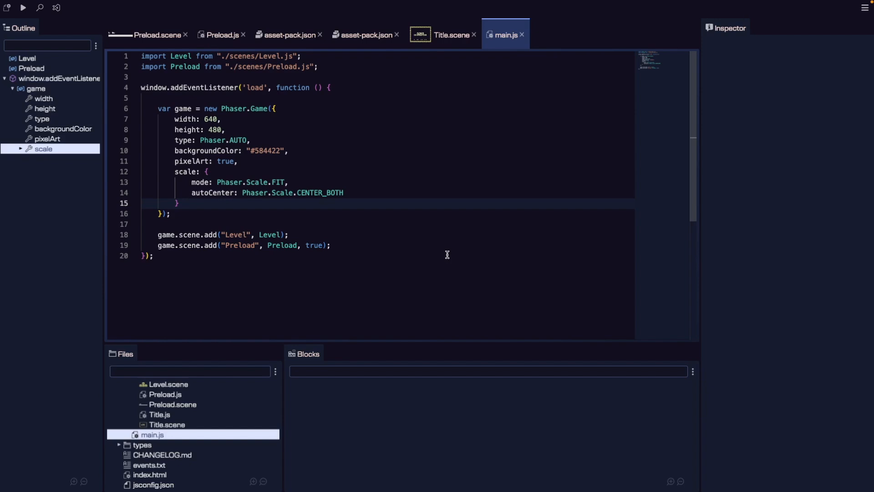
pyautogui.hotkey('ctrl', 'Right')
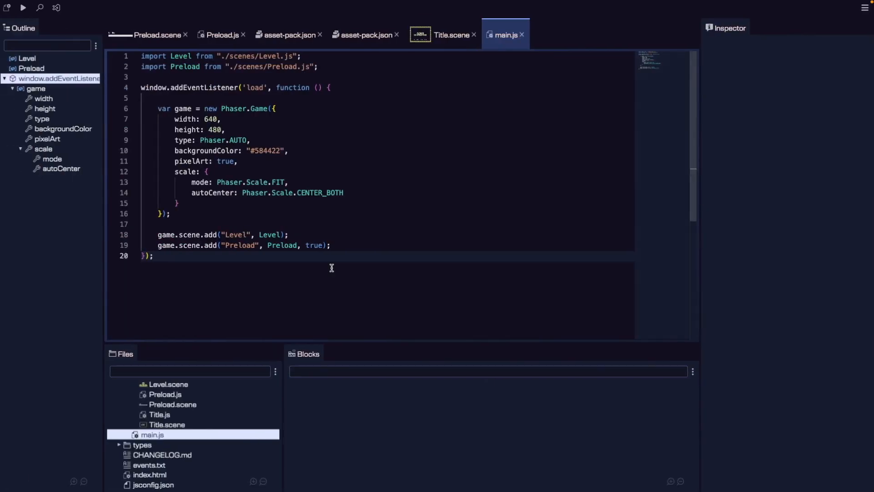
pyautogui.hotkey('shift', 'Up')
pyautogui.hotkey('shift', 'Up')
pyautogui.hotkey('shift', 'Up')
pyautogui.hotkey('shift', 'Up')
pyautogui.hotkey('shift', 'Up')
pyautogui.hotkey('shift', 'Up')
pyautogui.hotkey('shift', 'Up')
pyautogui.hotkey('shift', 'Up')
pyautogui.hotkey('shift', 'Up')
pyautogui.hotkey('shift', 'Up')
pyautogui.hotkey('shift', 'Up')
pyautogui.hotkey('shift', 'Up')
pyautogui.hotkey('shift', 'Up')
pyautogui.hotkey('shift', 'Up')
pyautogui.hotkey('shift', 'Up')
pyautogui.hotkey('shift', 'Up')
pyautogui.hotkey('shift', 'Up')
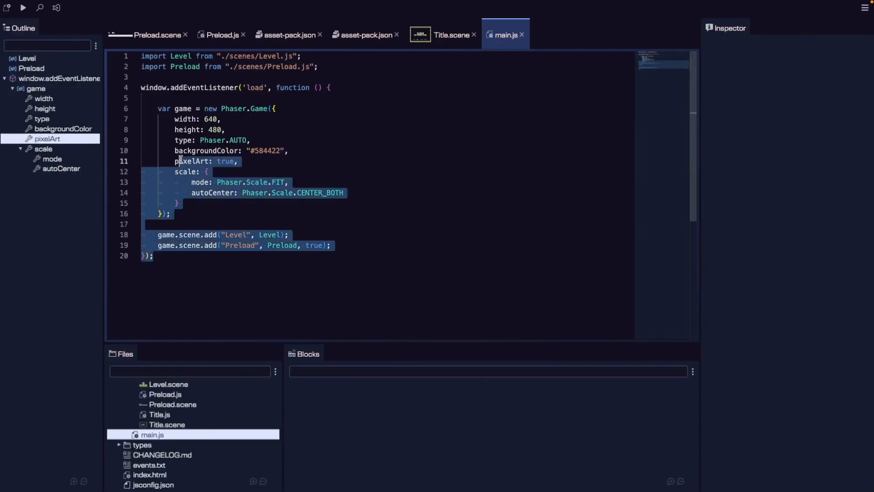
pyautogui.hotkey('ctrl', 'Left')
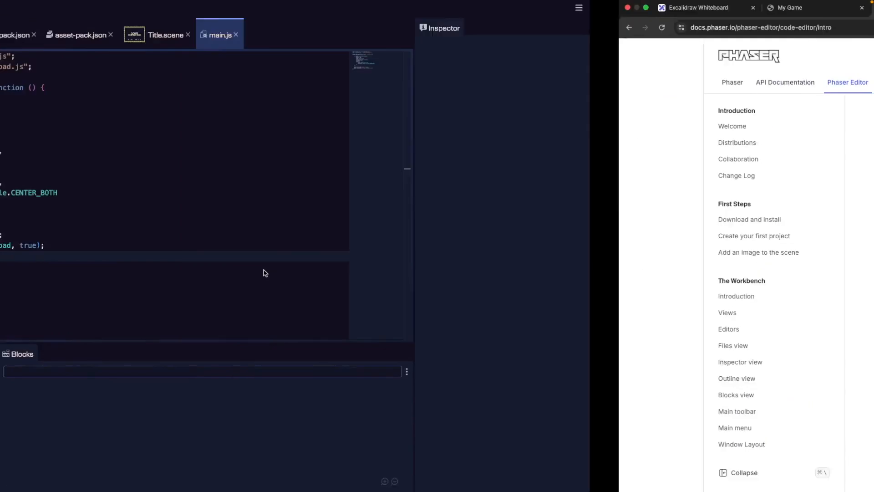
pyautogui.hotkey('ctrl', 'Left')
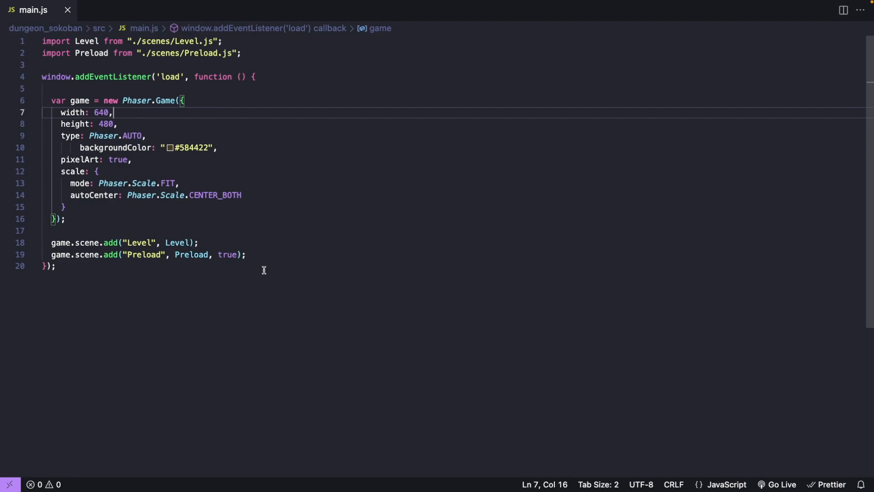
pyautogui.hotkey('ctrl', 'Right')
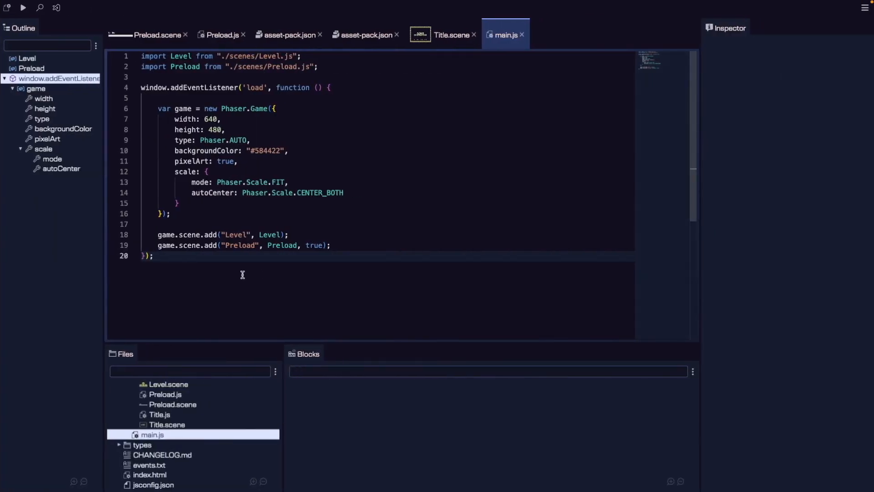
pyautogui.moveTo(233, 274); pyautogui.dragTo(135, 88)
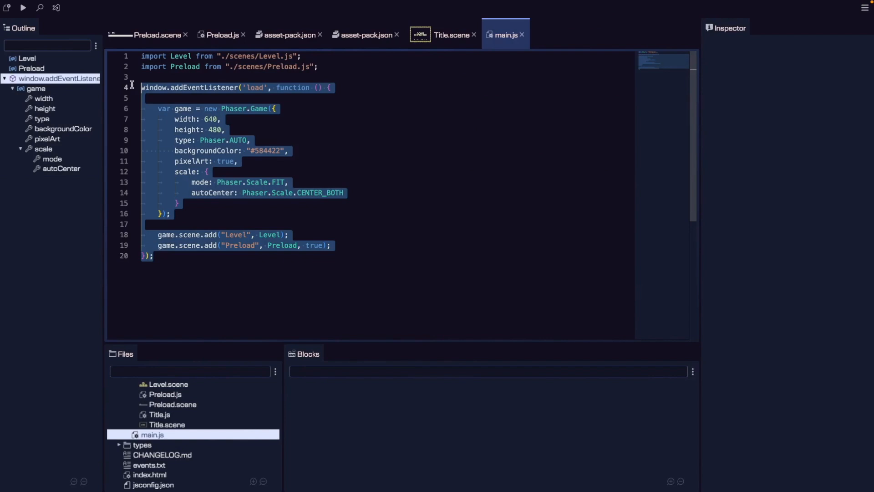
pyautogui.click(414, 163)
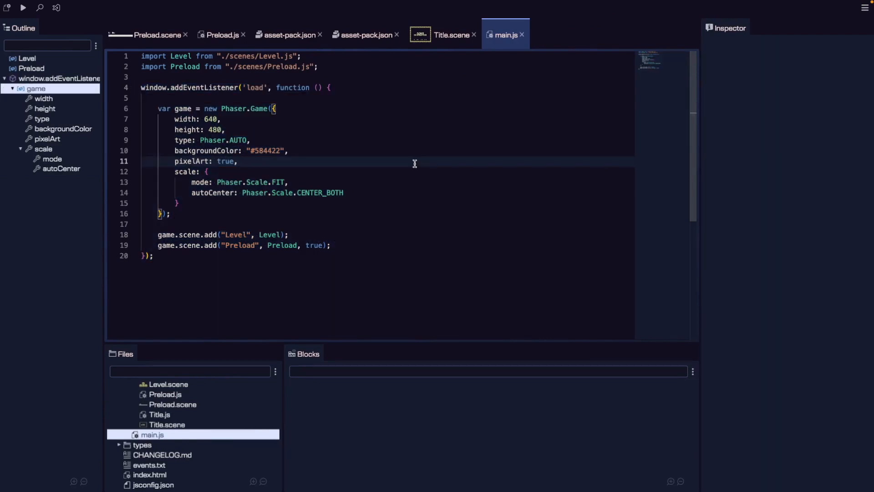
pyautogui.click(392, 193)
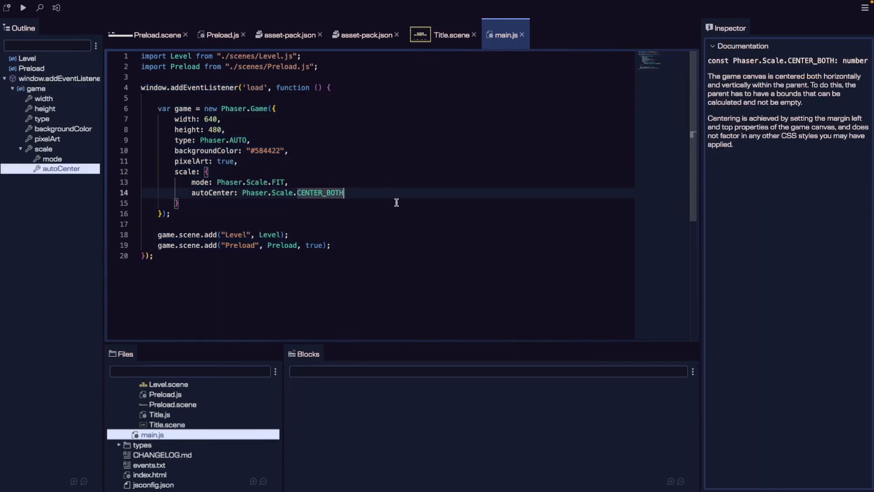
# Switch to main.js in VS Code and import Title from "./scenes/Title.js" below the Preload import.
pyautogui.click(57, 8)
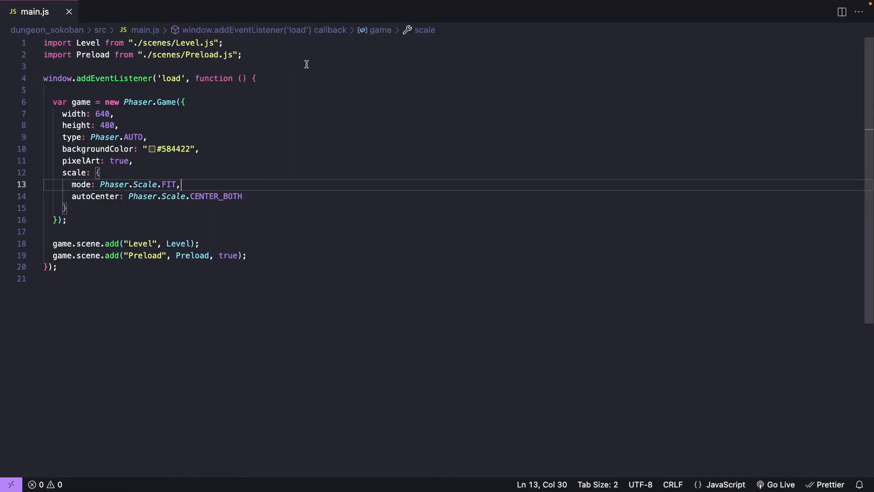
pyautogui.click(303, 54)
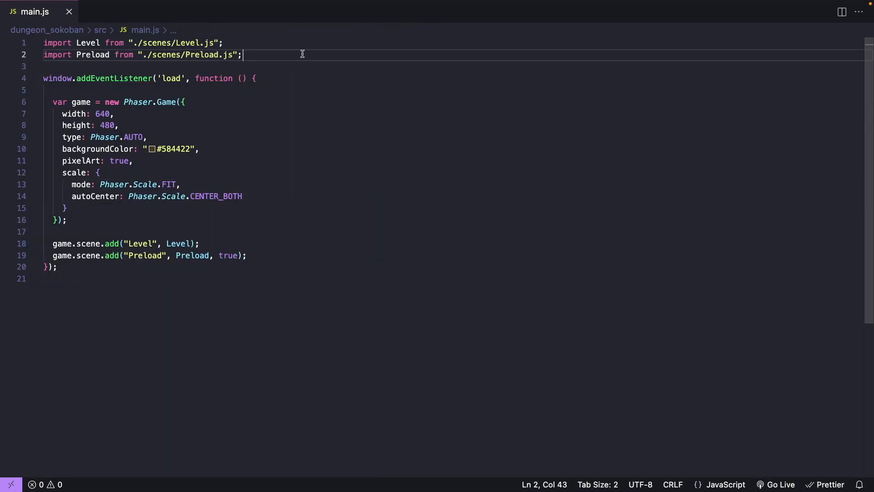
pyautogui.press('Return')
pyautogui.write('im')
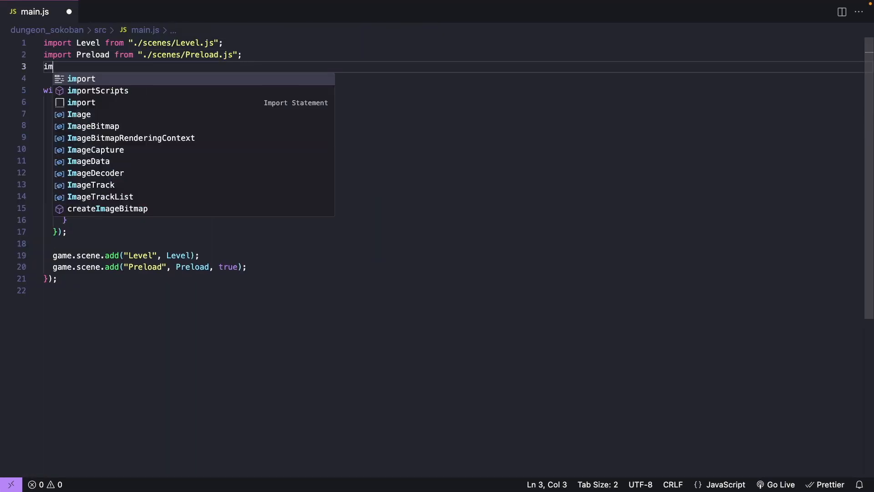
pyautogui.write('port Title')
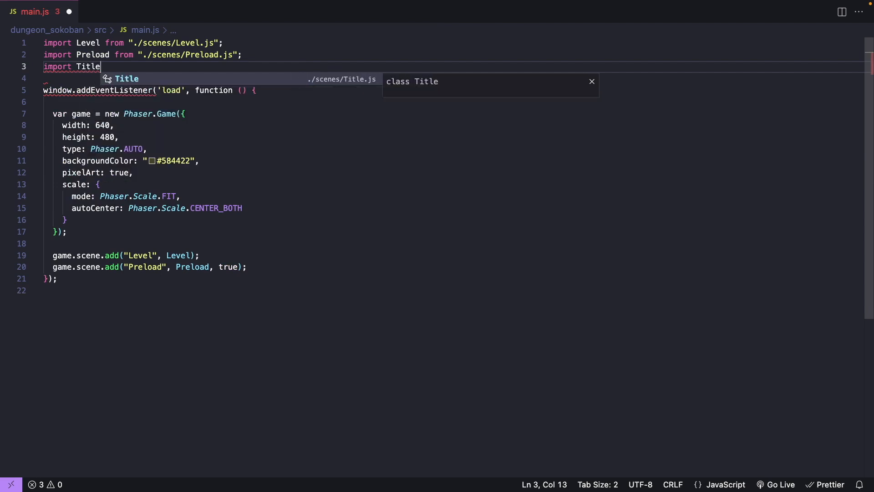
pyautogui.press('Return')
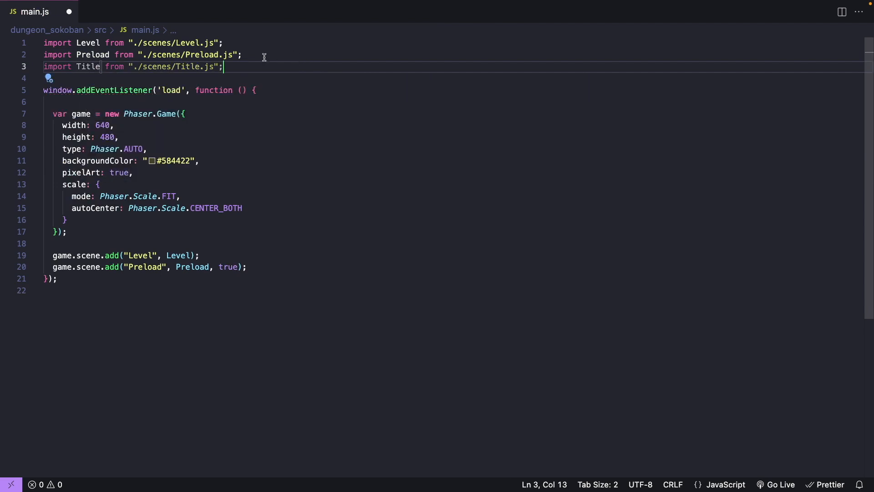
# Duplicate the game.scene.add("Level", Level); line directly below itself in main.js.
pyautogui.moveTo(260, 255); pyautogui.dragTo(24, 260)
pyautogui.hotkey('ctrl', 'c')
pyautogui.press('End')
pyautogui.press('Return')
pyautogui.hotkey('ctrl', 'v')
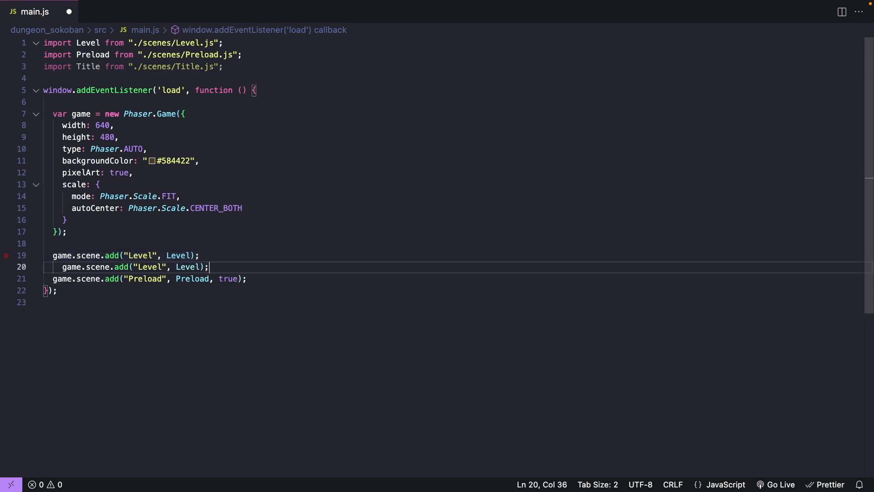
# Change the duplicated line to game.scene.add("Title", Title); and save main.js.
pyautogui.scroll(-2, 213, 264)
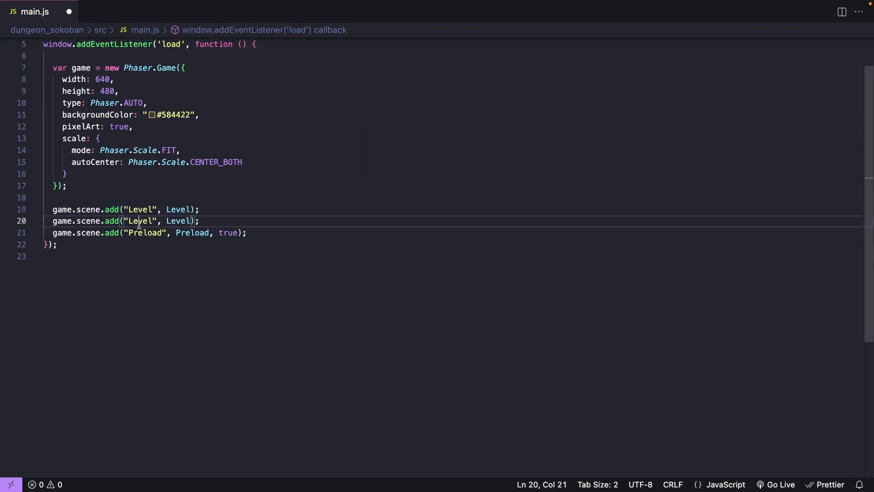
pyautogui.doubleClick(139, 221)
pyautogui.write('Title')
pyautogui.hotkey('ctrl', 'shift', 'Left')
pyautogui.hotkey('ctrl', 'c')
pyautogui.doubleClick(194, 223)
pyautogui.hotkey('ctrl', 'v')
pyautogui.click(198, 244)
pyautogui.hotkey('ctrl', 's')
pyautogui.scroll(2, 249, 191)
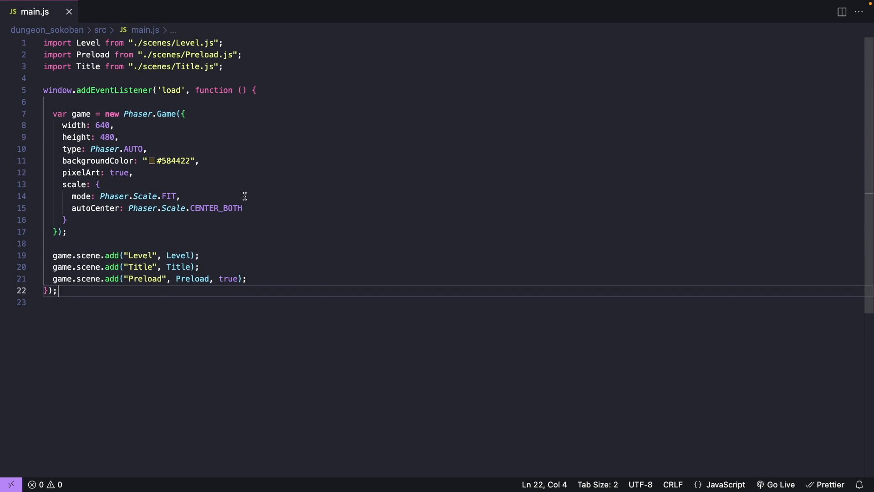
# Open Preload.js from the scenes folder and change the scene started in create() to "Title".
pyautogui.press('super+b')
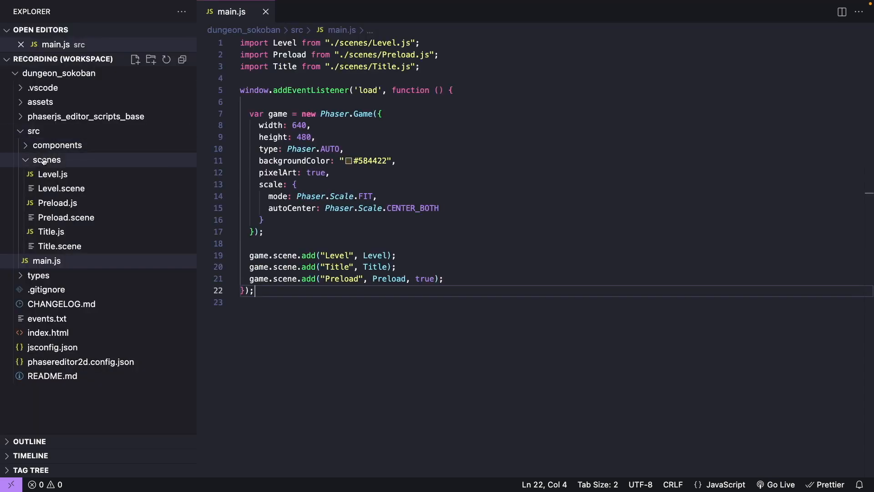
pyautogui.click(68, 203)
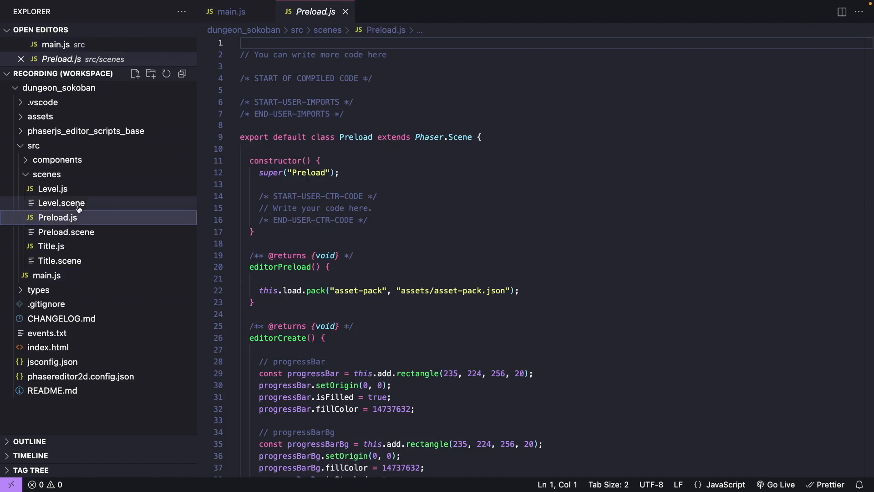
pyautogui.press('super+b')
pyautogui.scroll(-15, 255, 249)
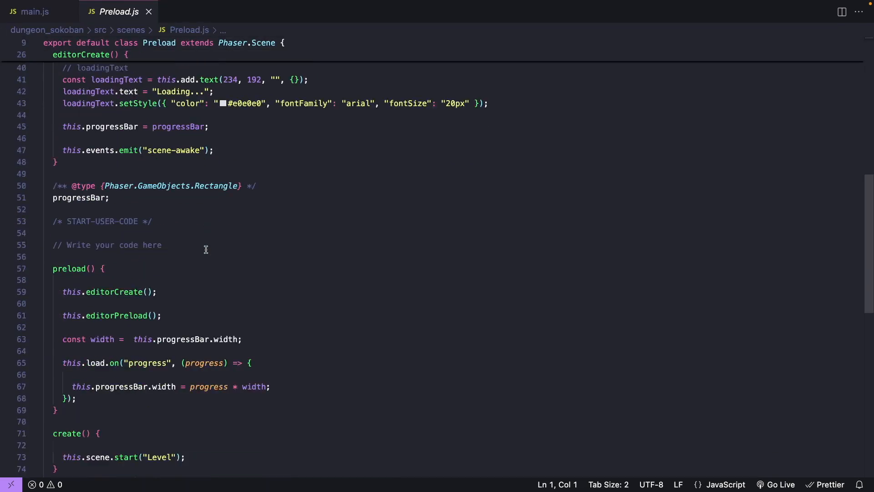
pyautogui.scroll(-3, 206, 249)
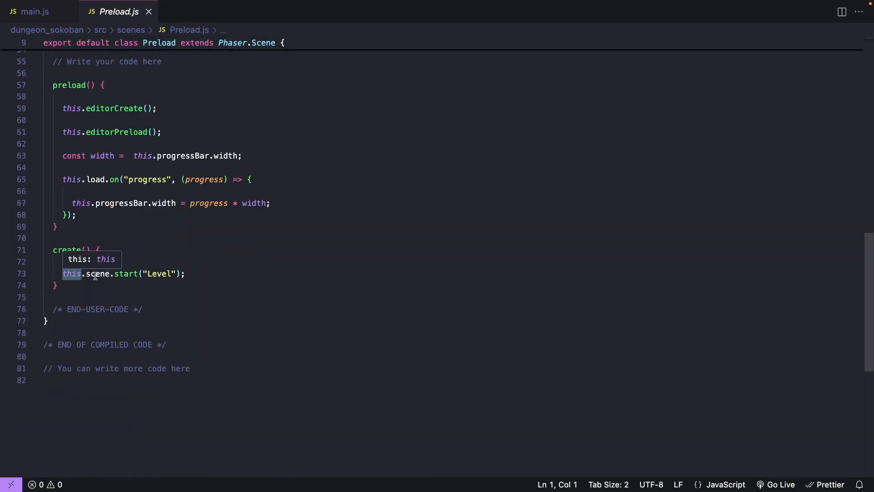
pyautogui.doubleClick(160, 273)
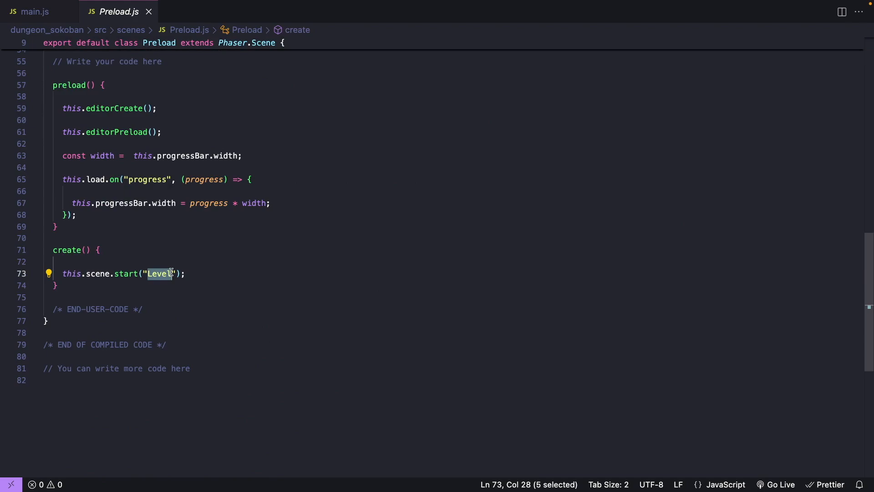
pyautogui.write('Title')
pyautogui.press('BackSpace')
pyautogui.press('BackSpace')
pyautogui.press('BackSpace')
pyautogui.press('BackSpace')
pyautogui.write('it')
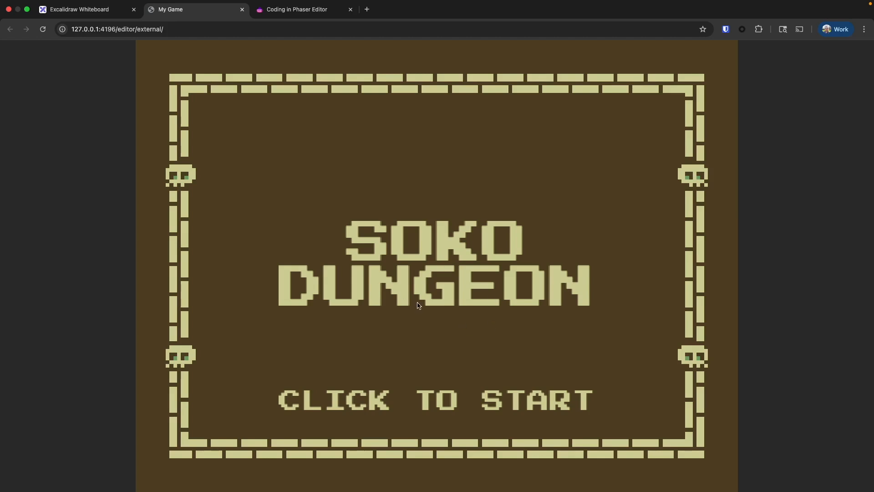
# Switch back to VS Code, open Title.js and place the cursor after this.editorCreate(); in create().
pyautogui.hotkey('ctrl', 'Left')
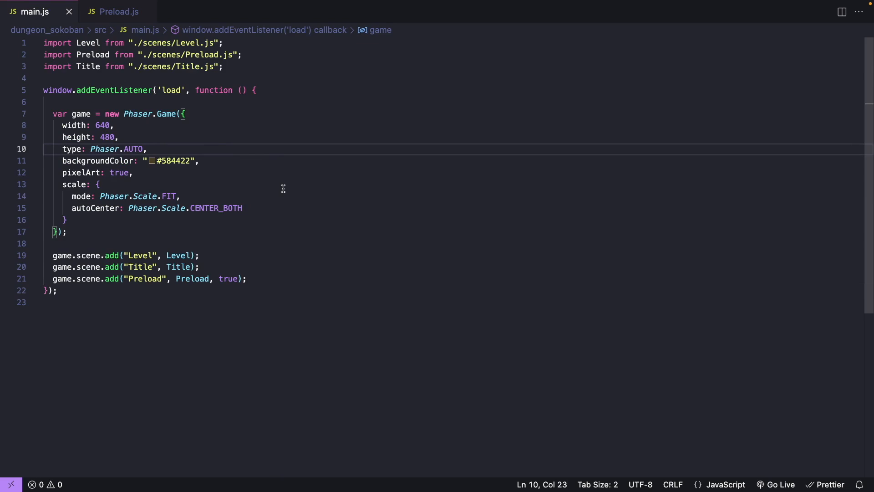
pyautogui.press('super+b')
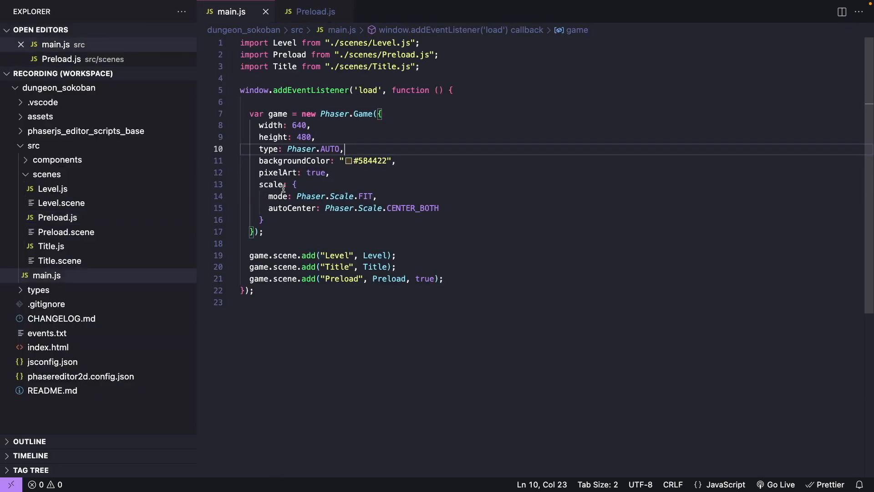
pyautogui.click(81, 252)
pyautogui.press('super+b')
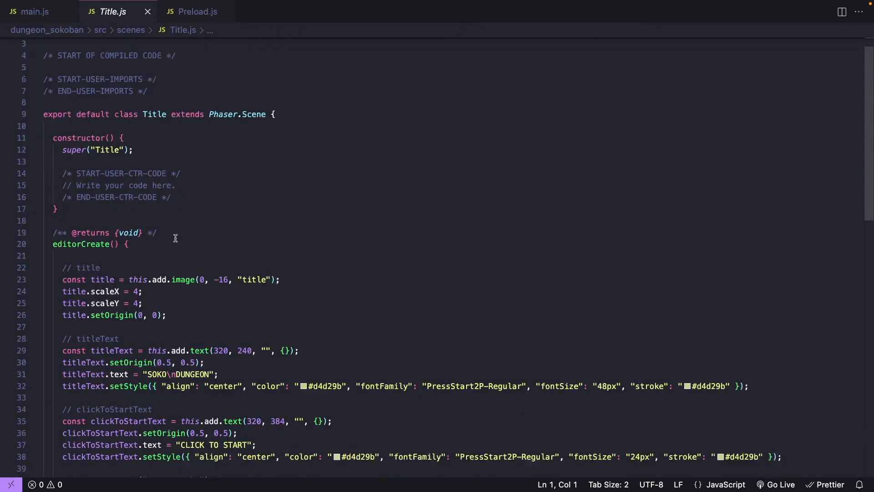
pyautogui.scroll(-10, 174, 237)
pyautogui.click(182, 244)
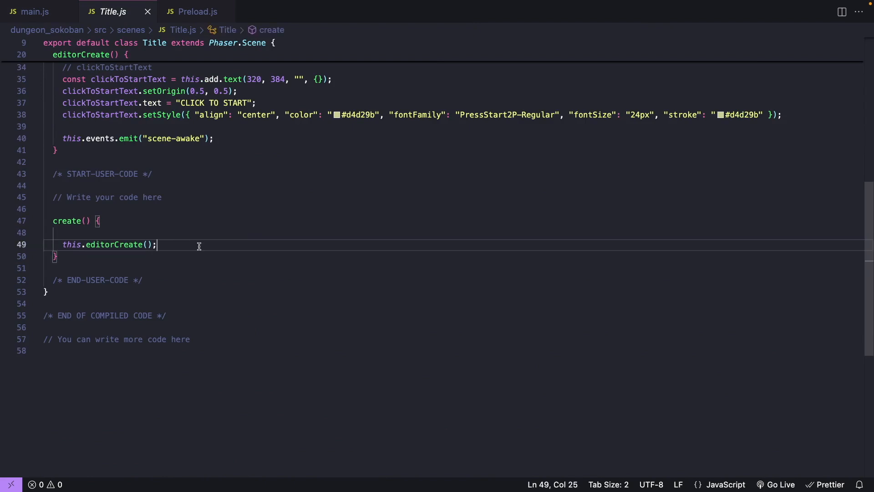
pyautogui.scroll(-1, 198, 246)
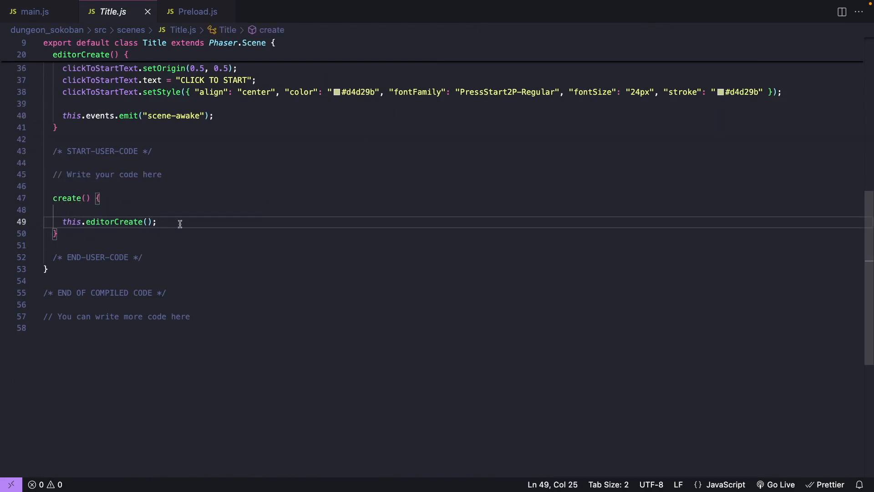
# Add a this.input.once() call below this.editorCreate();, separated by a blank line.
pyautogui.press('Return')
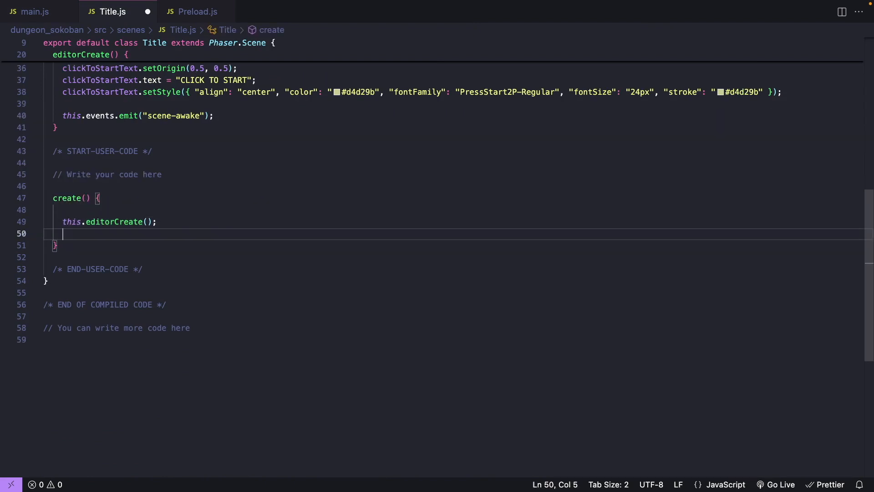
pyautogui.press('Return')
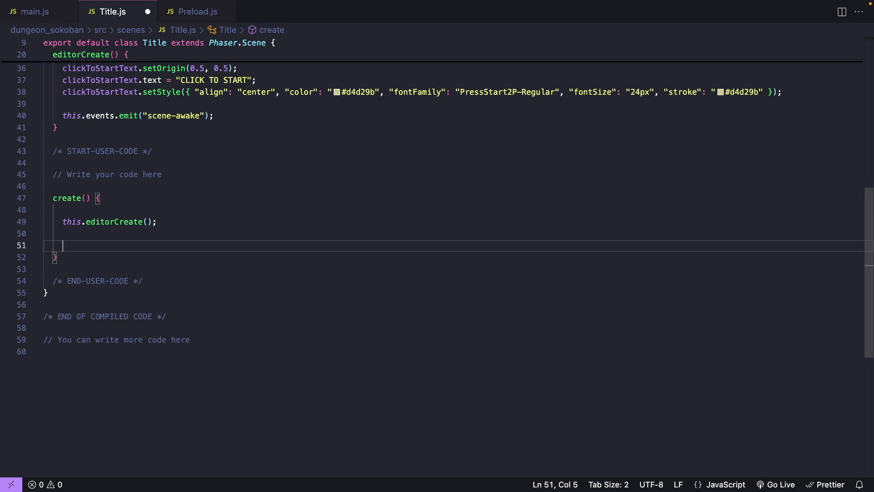
pyautogui.write('this.input')
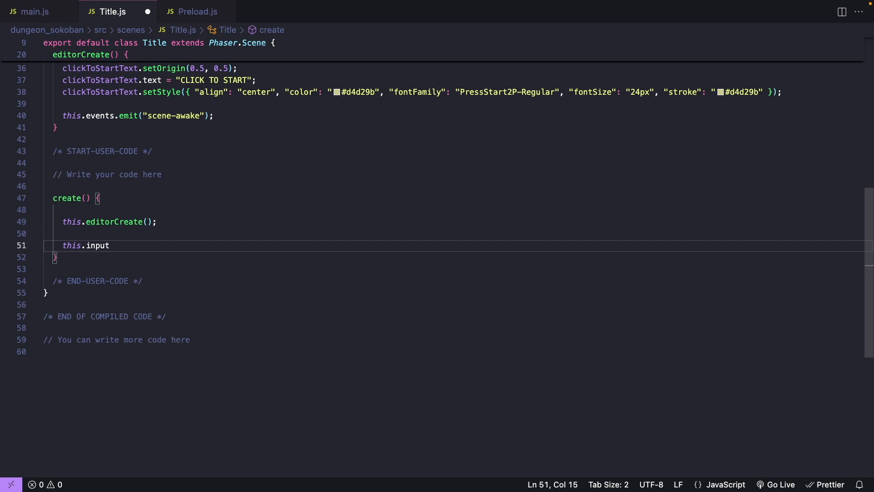
pyautogui.write('.')
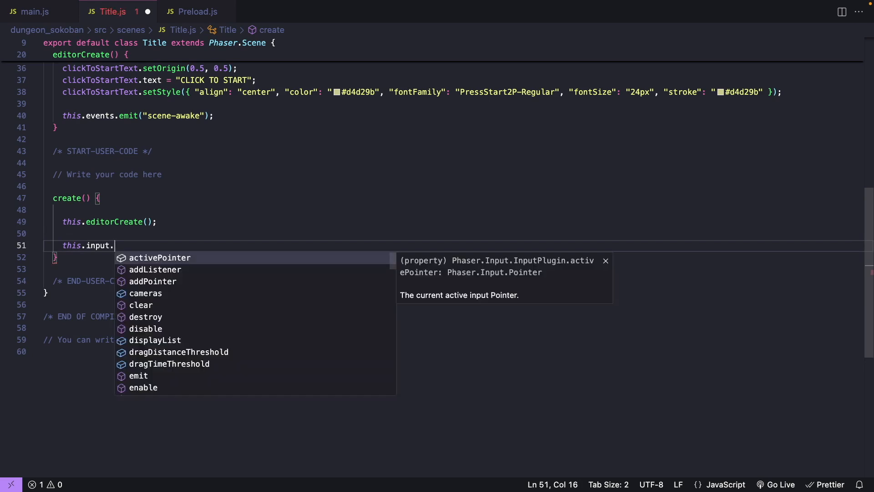
pyautogui.write('once(')
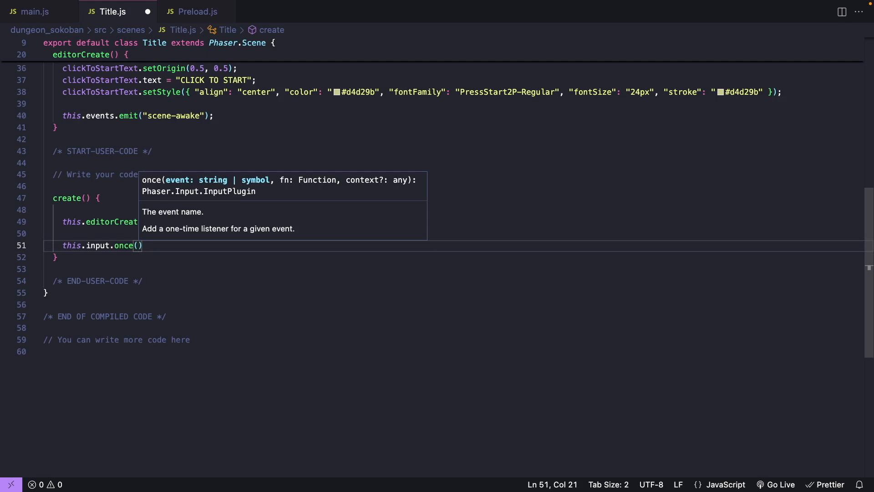
# Enter Phaser.Input.Events.POINTER_DOWN as the event argument of this.input.once().
pyautogui.write('P')
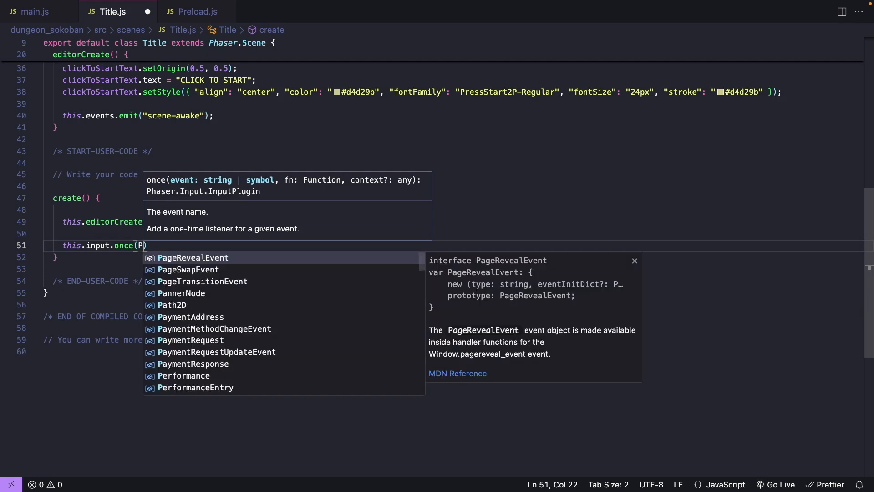
pyautogui.write('ha')
pyautogui.press('Tab')
pyautogui.write('.In')
pyautogui.press('Tab')
pyautogui.write('.E')
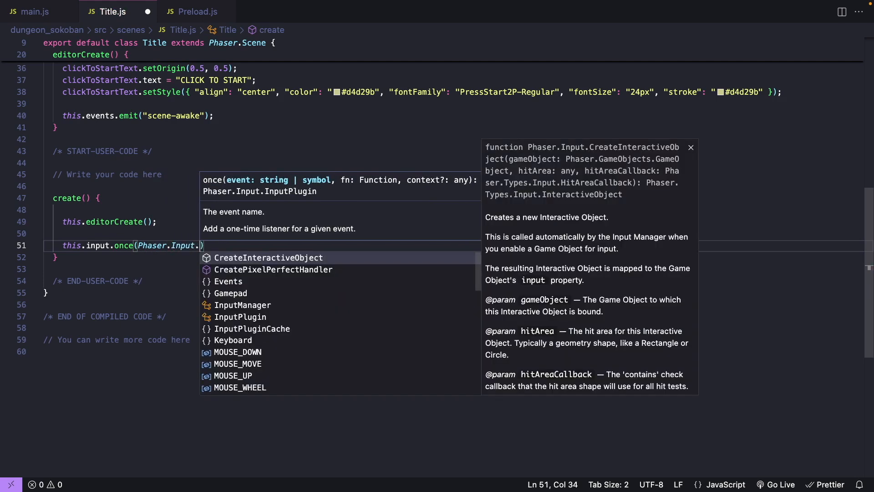
pyautogui.press('Tab')
pyautogui.write('.')
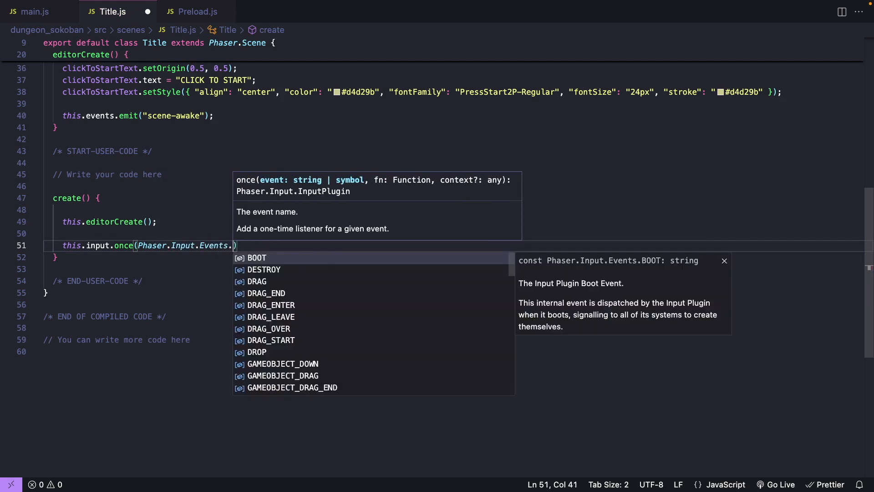
pyautogui.write('POI')
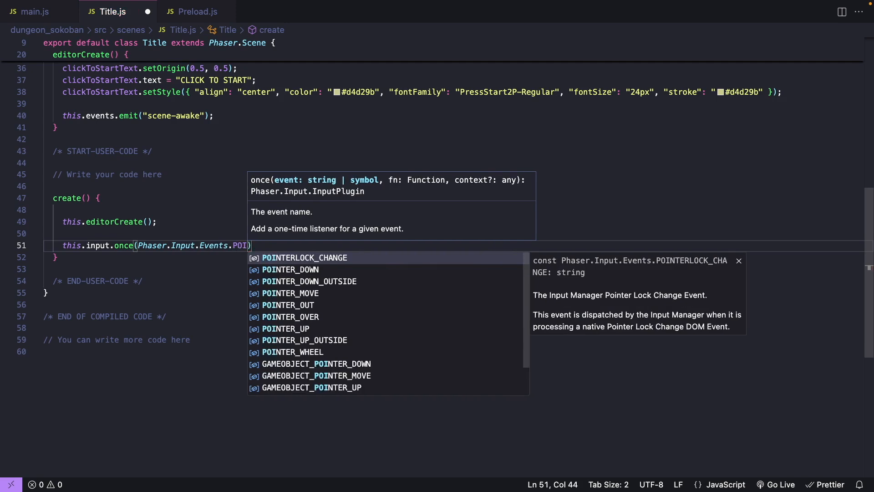
pyautogui.press('Down')
pyautogui.press('Tab')
# Add an empty arrow function as the listener's callback, end the statement with a semicolon and go to the callback's body.
pyautogui.write(', () =')
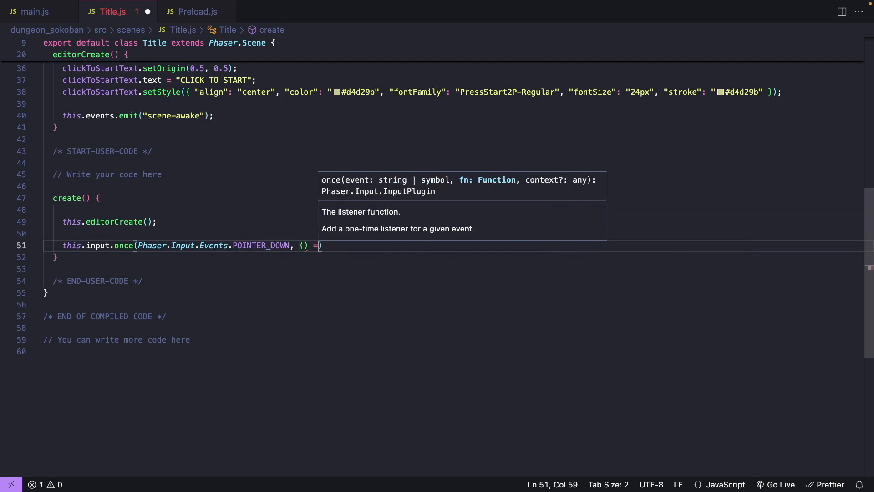
pyautogui.write('> {')
pyautogui.press('Return')
pyautogui.press('Down')
pyautogui.write(';')
pyautogui.moveTo(79, 269); pyautogui.dragTo(55, 249)
pyautogui.click(87, 259)
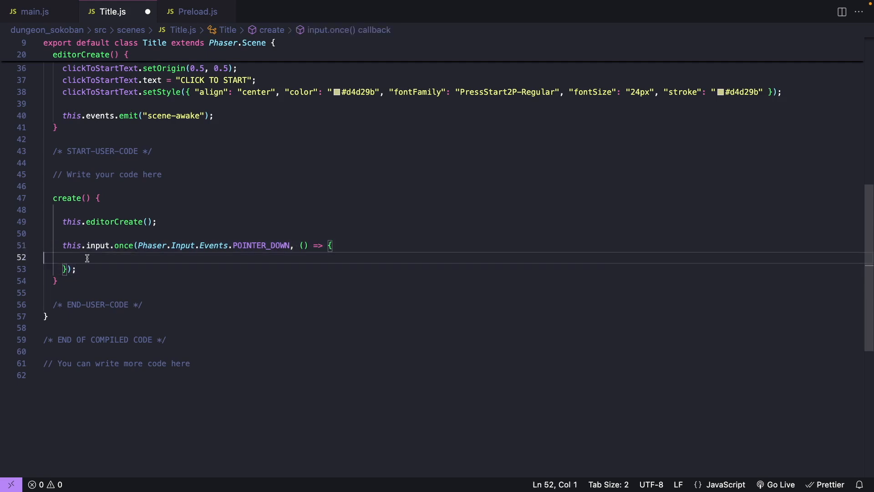
# Write an indented console.log('test') inside the POINTER_DOWN callback.
pyautogui.press('Tab')
pyautogui.press('Tab')
pyautogui.press('Tab')
pyautogui.write('console')
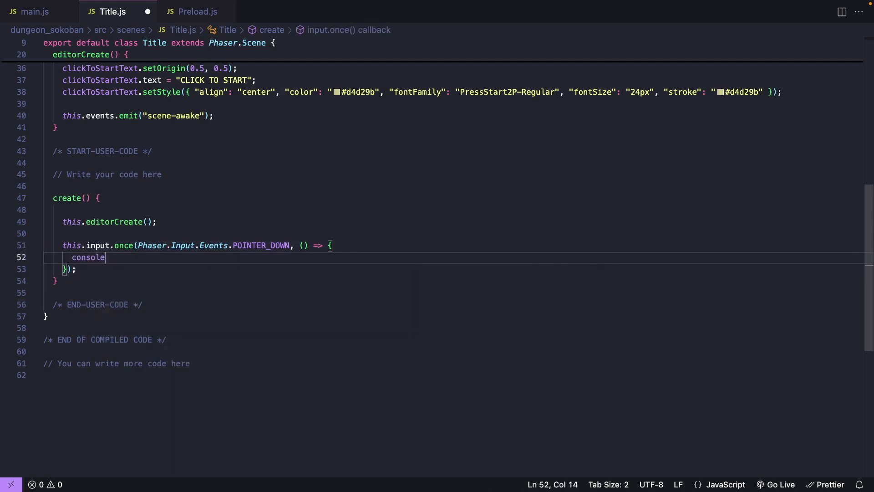
pyautogui.write(".log('test")
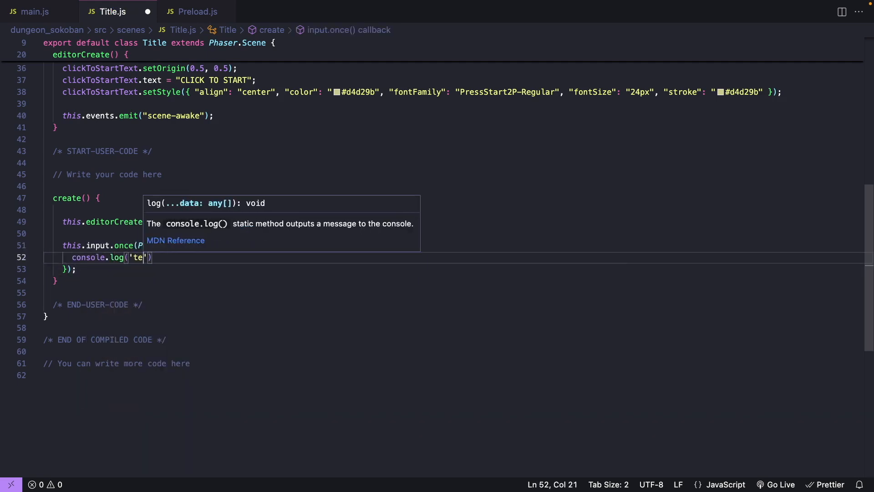
# Switch to the browser, reload the game and check the console for the callback's test message.
pyautogui.hotkey('ctrl', 'Right')
pyautogui.press('super+r')
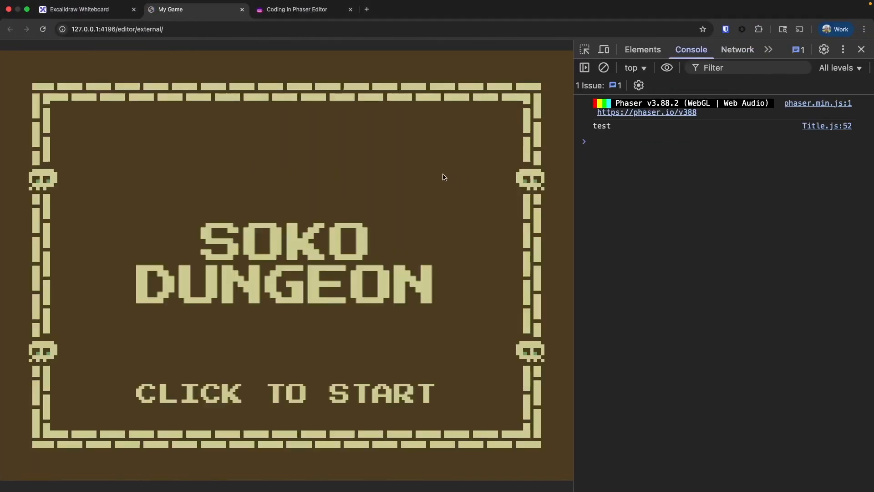
pyautogui.moveTo(613, 126); pyautogui.dragTo(593, 128)
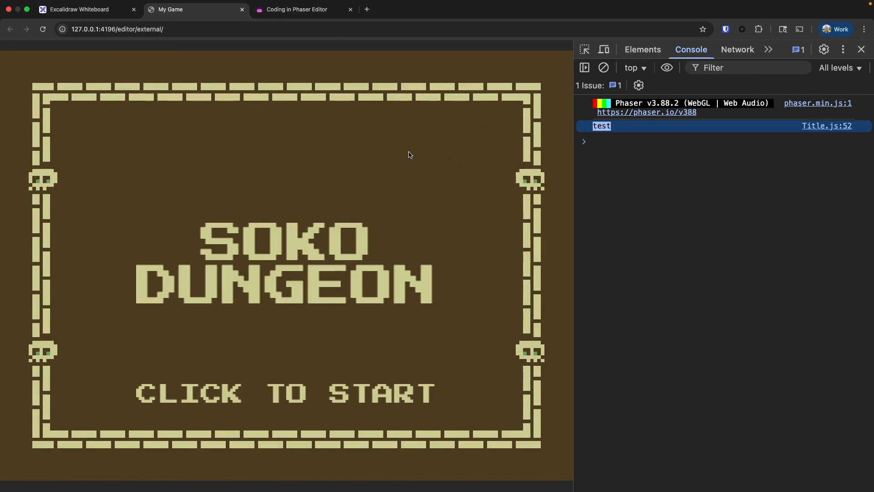
# In Title.js in VS Code, change the pointer listener's method from once to on.
pyautogui.doubleClick(124, 244)
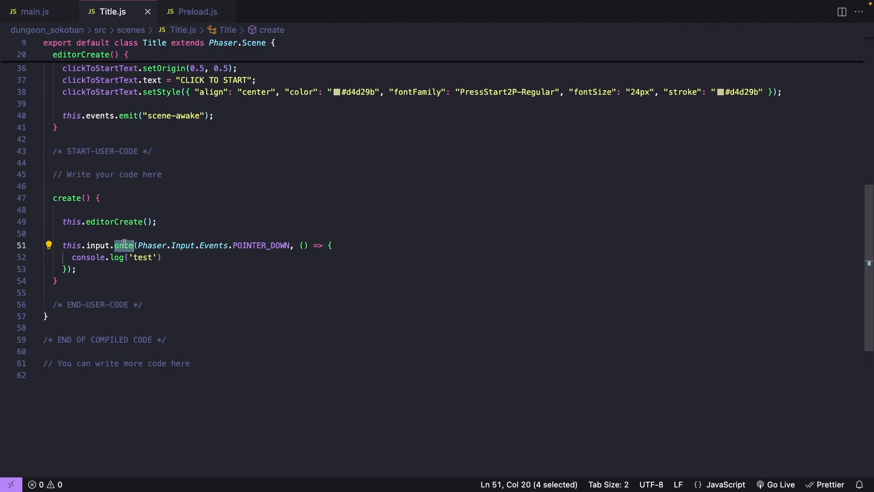
pyautogui.write('on')
pyautogui.click(161, 219)
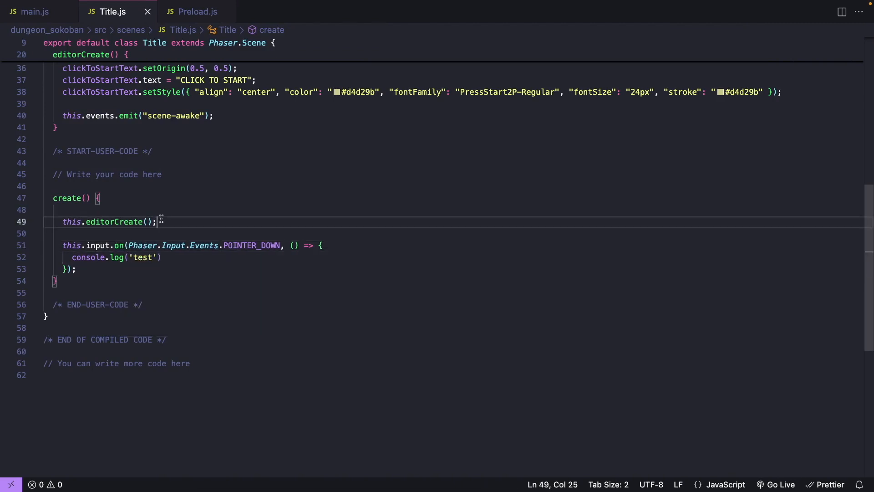
# Reload the game in the browser and test the listener with repeated clicks on the title screen.
pyautogui.hotkey('ctrl', 'Right')
pyautogui.press('super+r')
pyautogui.click(292, 183)
pyautogui.click(318, 189)
pyautogui.click(322, 189)
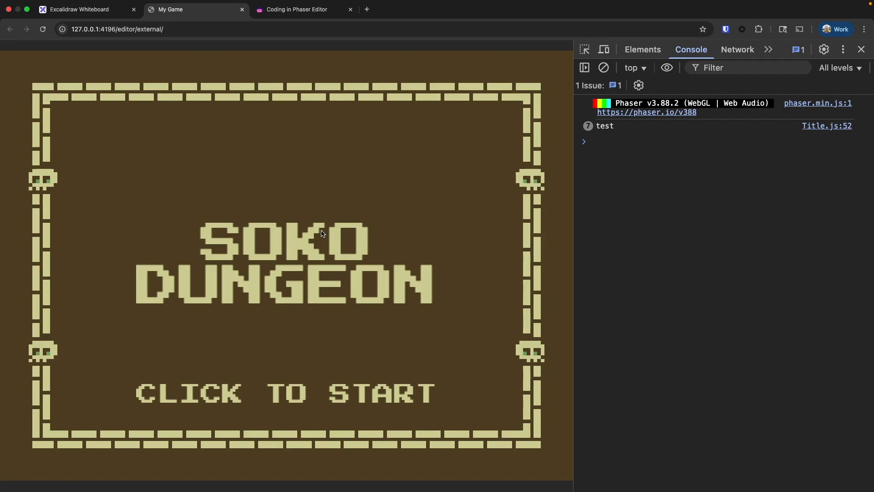
# Return to Title.js in VS Code and change the pointer listener's method back to once.
pyautogui.hotkey('ctrl', 'Left')
pyautogui.doubleClick(115, 246)
pyautogui.write('once')
pyautogui.click(117, 210)
# Replace the console.log('test') call in the callback with this.scene.start('Level'); and save Title.js.
pyautogui.moveTo(162, 257); pyautogui.dragTo(73, 259)
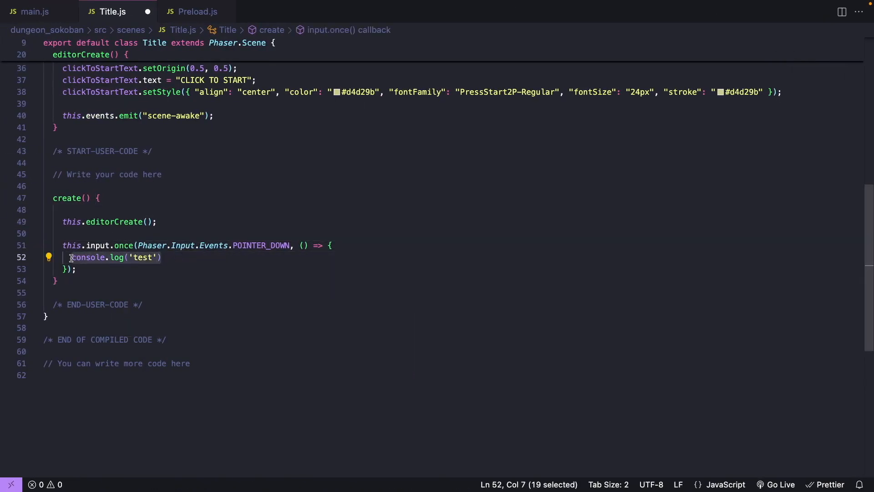
pyautogui.write('this.scene.')
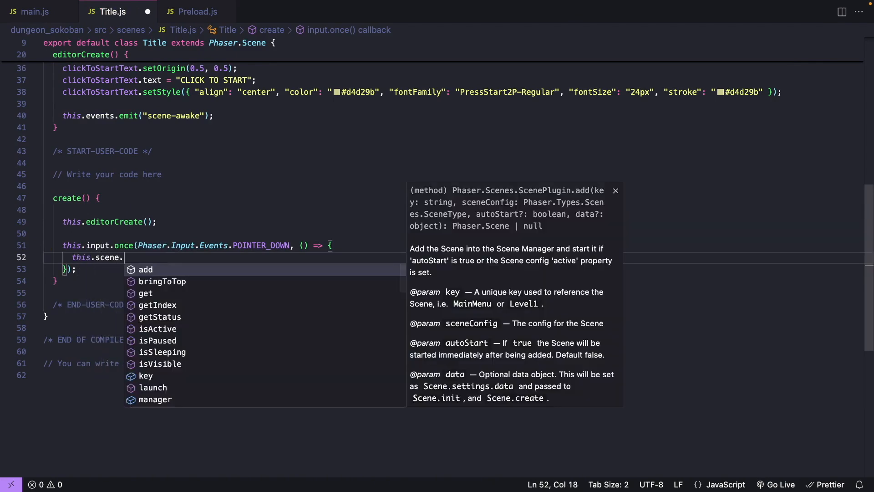
pyautogui.write('start(')
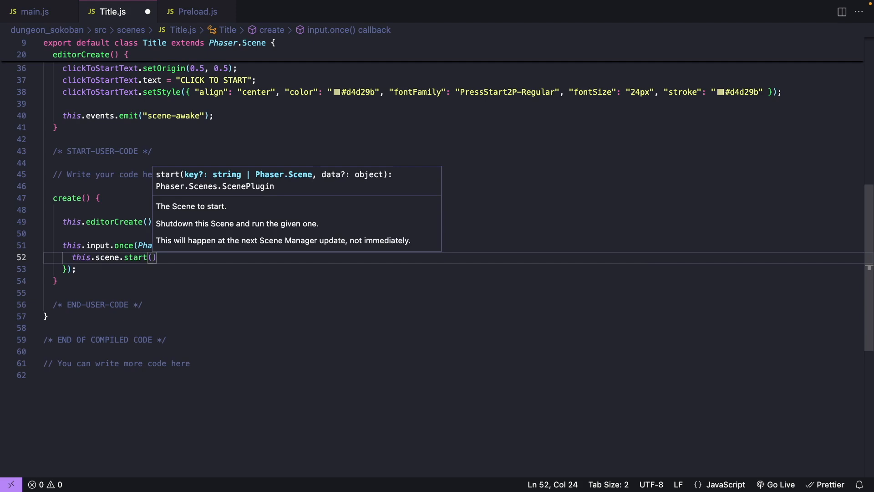
pyautogui.write("'Level')")
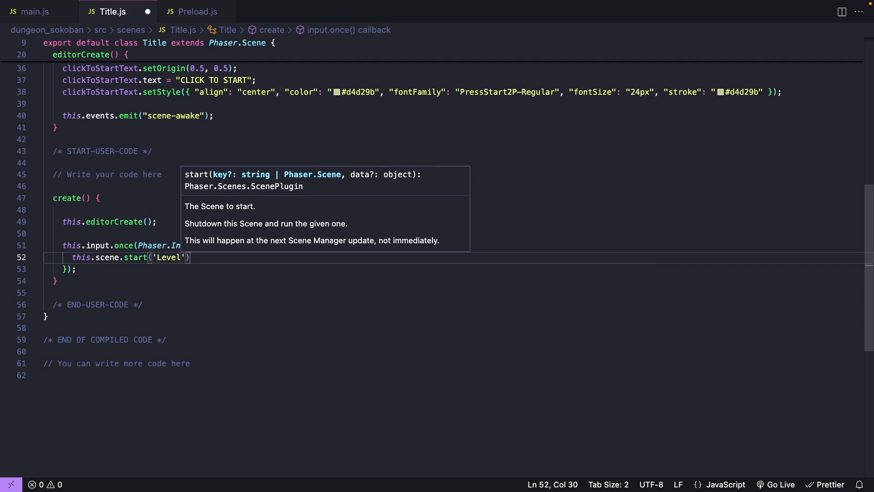
pyautogui.write(';')
pyautogui.press('super+s')
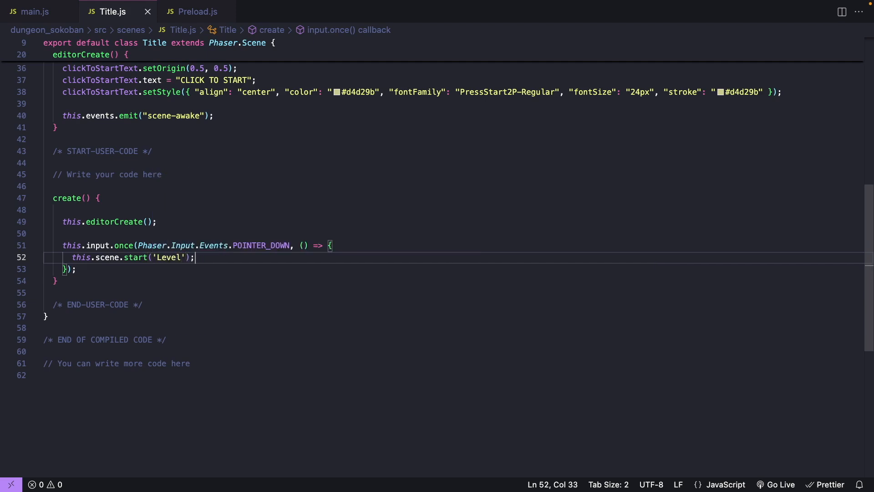
# Reload the game in the browser and test starting the Level scene from the title screen.
pyautogui.hotkey('ctrl', 'Right')
pyautogui.press('super+r')
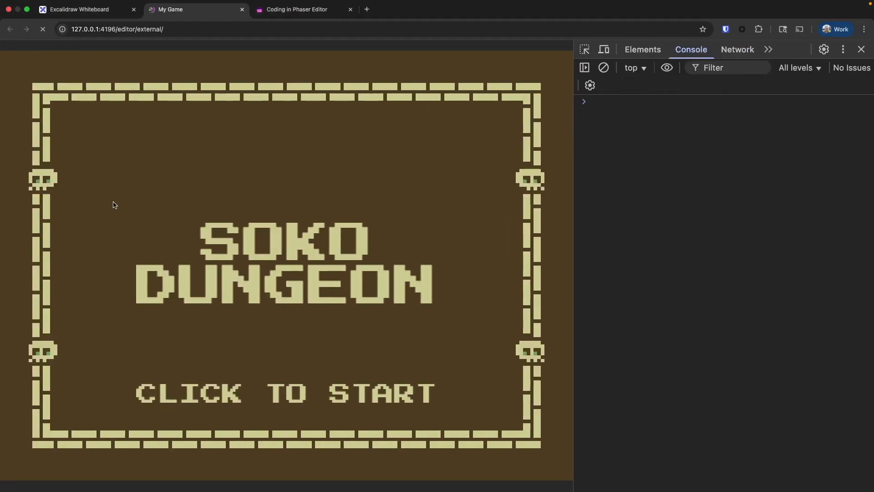
pyautogui.click(164, 192)
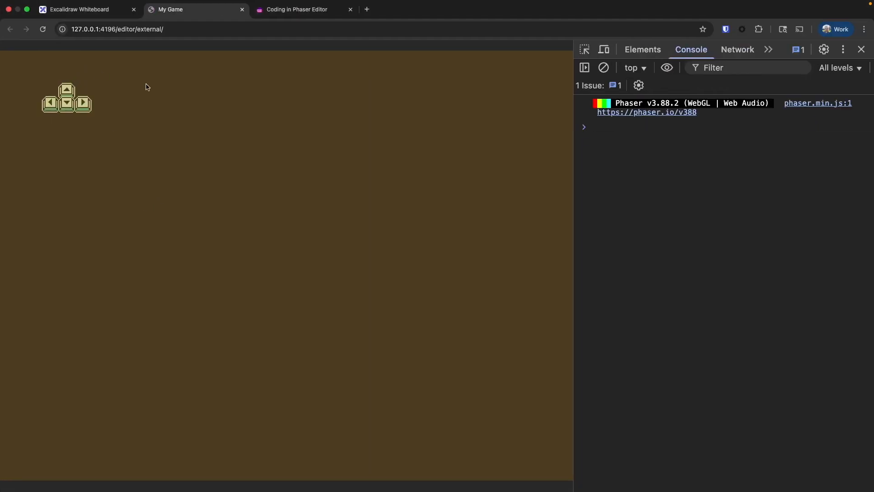